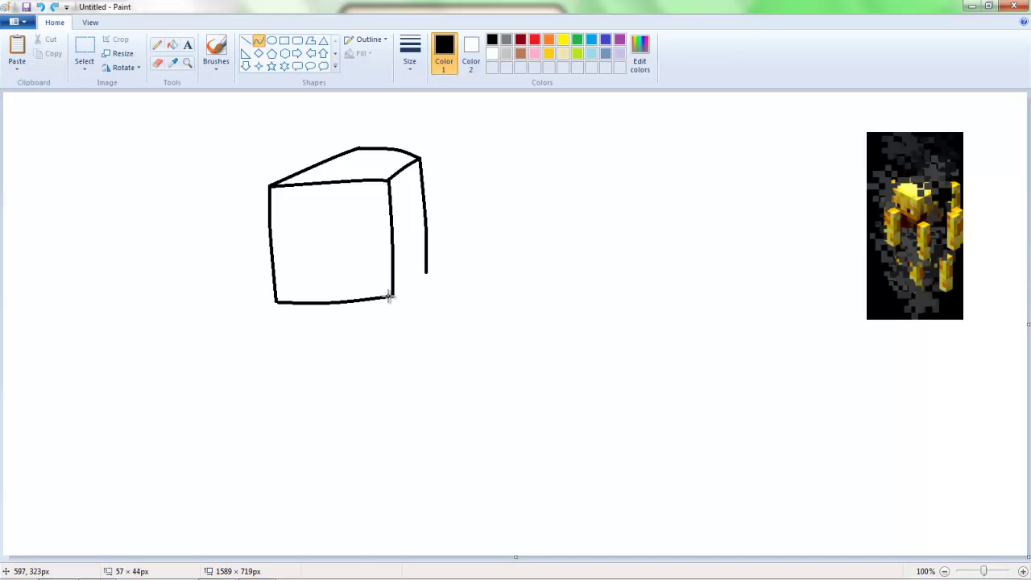
Draw a jagged zigzag line across the lower part of the cube head's front and side faces
{"action": "left_click", "coordinate": [187, 62]}
{"action": "left_click", "coordinate": [359, 278]}
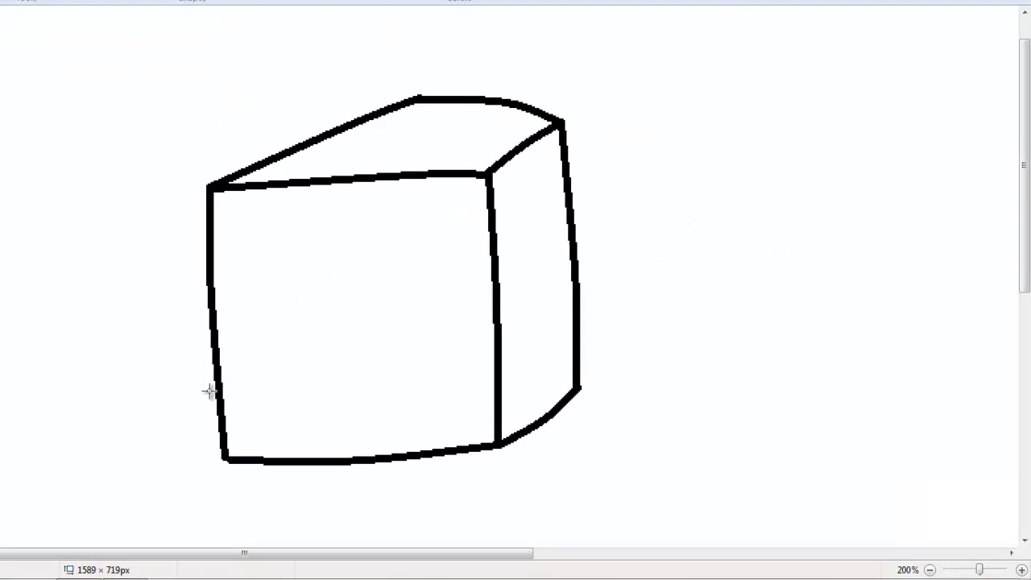
{"action": "left_click_drag", "start_coordinate": [335, 418], "coordinate": [351, 377]}
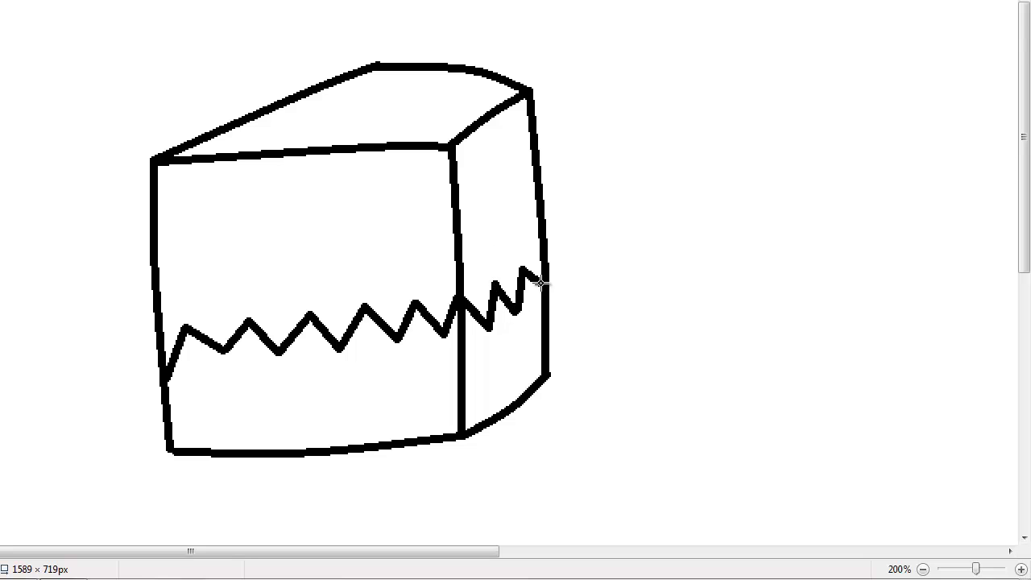
{"action": "right_click", "coordinate": [203, 50]}
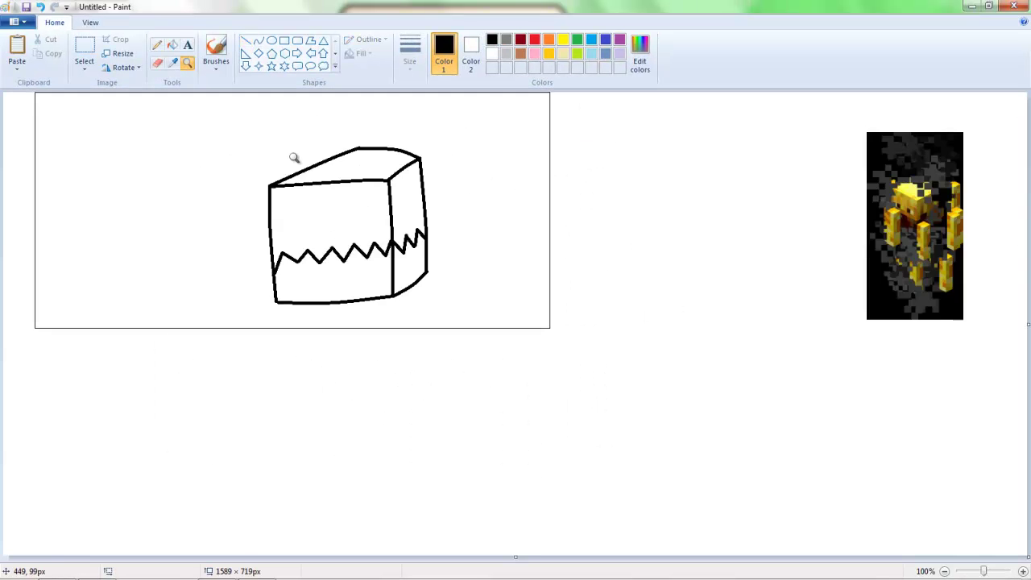
Erase the back edges of the head's top face and redraw them with the Curve tool
{"action": "left_click", "coordinate": [294, 158]}
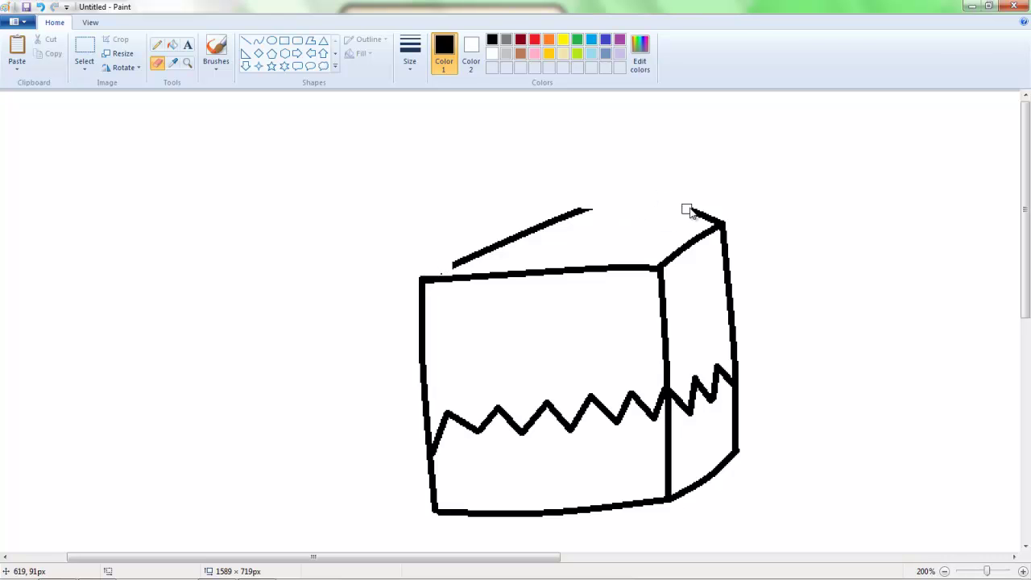
{"action": "left_click", "coordinate": [554, 223]}
{"action": "left_click", "coordinate": [258, 40]}
{"action": "mouse_move", "coordinate": [420, 278]}
{"action": "left_mouse_down"}
{"action": "mouse_move", "coordinate": [522, 226]}
{"action": "mouse_move", "coordinate": [718, 217]}
{"action": "left_mouse_up"}
{"action": "left_click", "coordinate": [668, 223]}
Finish the tilted rectangular left eye, copy it to the right side of the face and flip the copy horizontally
{"action": "left_click", "coordinate": [252, 45]}
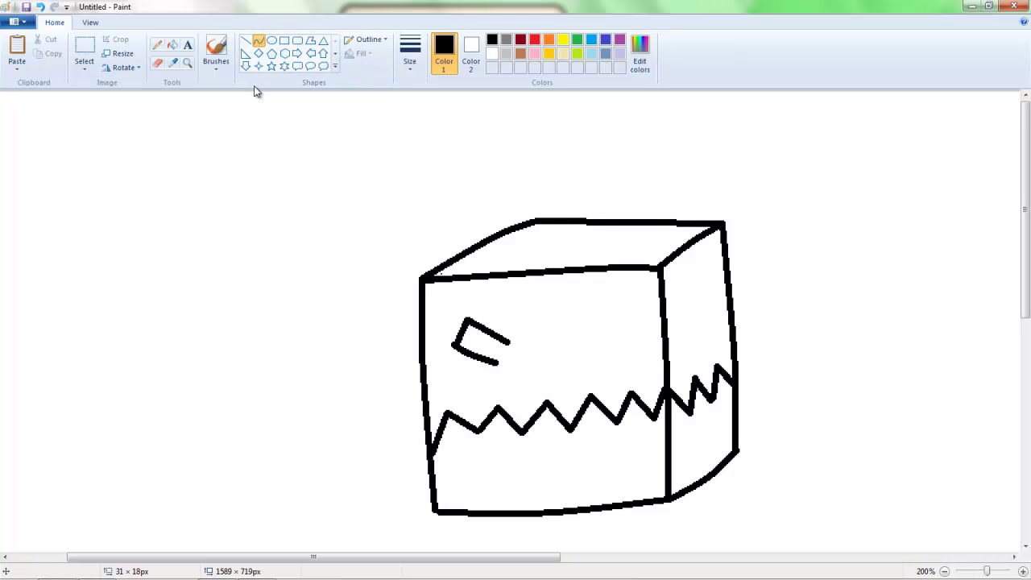
{"action": "left_click", "coordinate": [85, 52]}
{"action": "left_click_drag", "start_coordinate": [438, 306], "coordinate": [536, 375]}
{"action": "right_click", "coordinate": [489, 345]}
{"action": "left_click", "coordinate": [515, 368]}
{"action": "key", "text": "ctrl+v"}
{"action": "left_click_drag", "start_coordinate": [48, 121], "coordinate": [596, 314]}
{"action": "right_click", "coordinate": [577, 330]}
{"action": "mouse_move", "coordinate": [616, 435]}
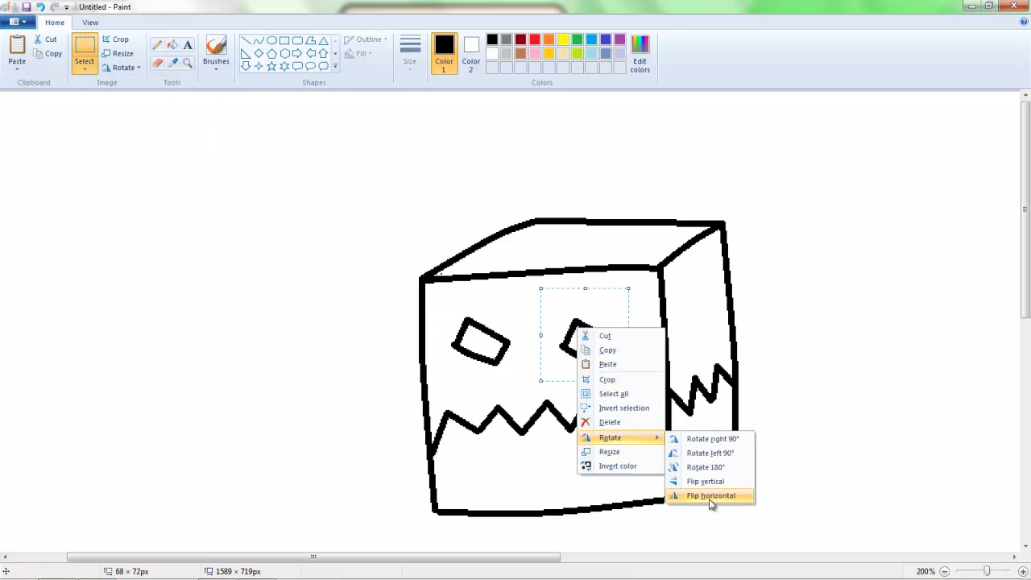
{"action": "left_click", "coordinate": [709, 498]}
Extend the canvas downward to 1588 × 1180 px
{"action": "left_click", "coordinate": [186, 62]}
{"action": "right_click", "coordinate": [202, 122]}
{"action": "right_click", "coordinate": [483, 553]}
{"action": "left_click_drag", "start_coordinate": [257, 322], "coordinate": [269, 446]}
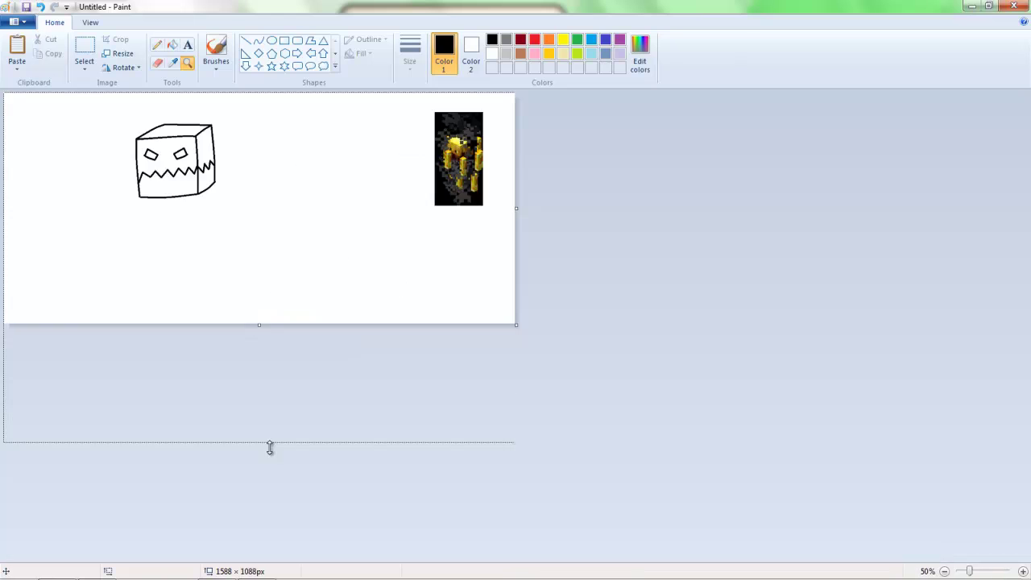
{"action": "left_click", "coordinate": [269, 446]}
Draw a narrow, slanted rectangle below and left of the head as the front face of a rod
{"action": "left_click", "coordinate": [246, 40]}
{"action": "mouse_move", "coordinate": [248, 263]}
{"action": "left_mouse_down"}
{"action": "mouse_move", "coordinate": [262, 361]}
{"action": "mouse_move", "coordinate": [252, 366]}
{"action": "mouse_move", "coordinate": [247, 351]}
{"action": "left_mouse_up"}
{"action": "left_click_drag", "start_coordinate": [237, 263], "coordinate": [239, 264]}
Add the top and right side faces to the rod with the Line tool to make it three-dimensional
{"action": "left_click", "coordinate": [187, 62]}
{"action": "left_click", "coordinate": [281, 306]}
{"action": "left_click", "coordinate": [282, 307]}
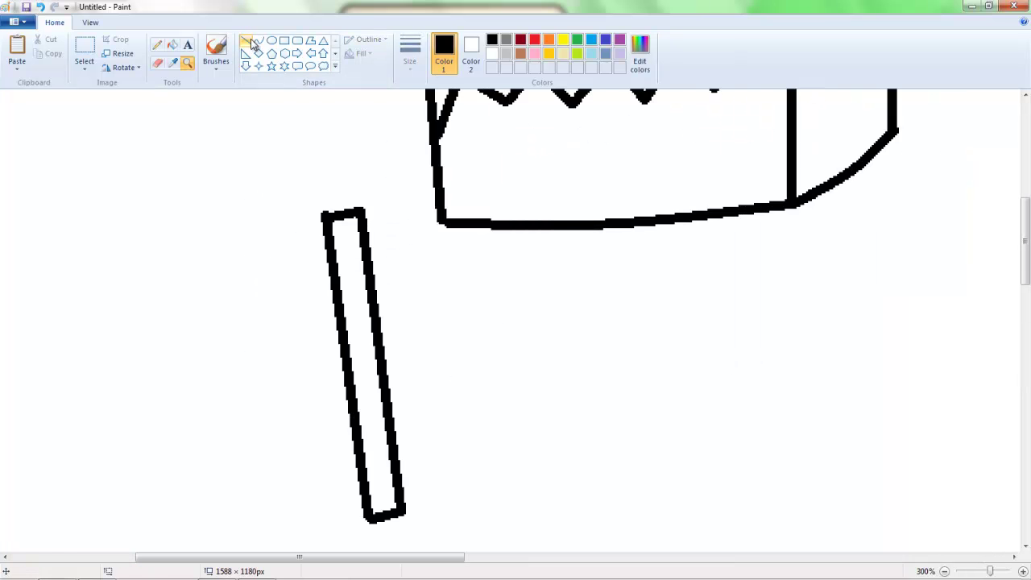
{"action": "mouse_move", "coordinate": [360, 211]}
{"action": "left_mouse_down"}
{"action": "mouse_move", "coordinate": [376, 194]}
{"action": "mouse_move", "coordinate": [350, 191]}
{"action": "left_mouse_up"}
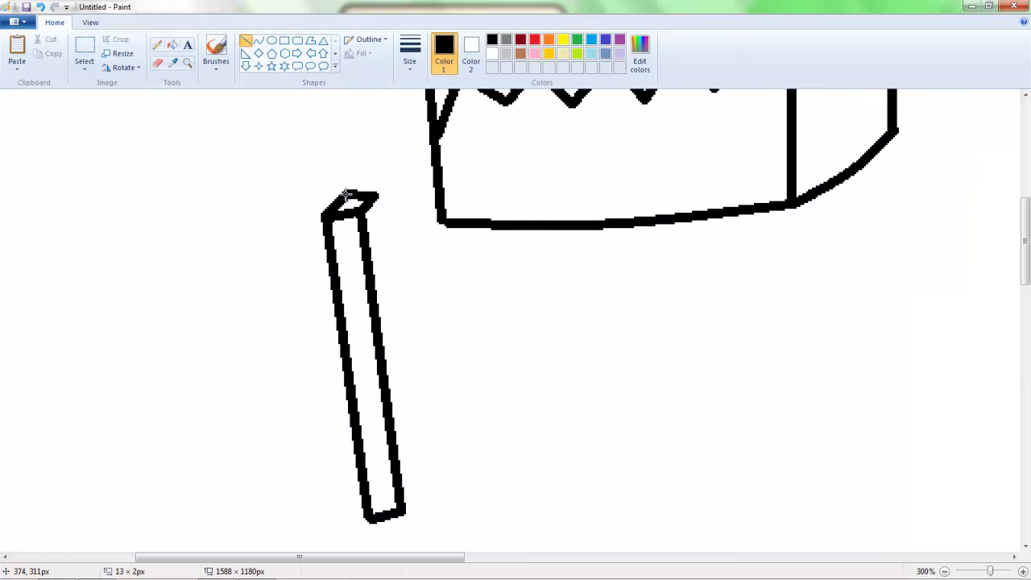
{"action": "mouse_move", "coordinate": [402, 509]}
{"action": "left_mouse_down"}
{"action": "mouse_move", "coordinate": [419, 488]}
{"action": "mouse_move", "coordinate": [375, 197]}
{"action": "left_mouse_up"}
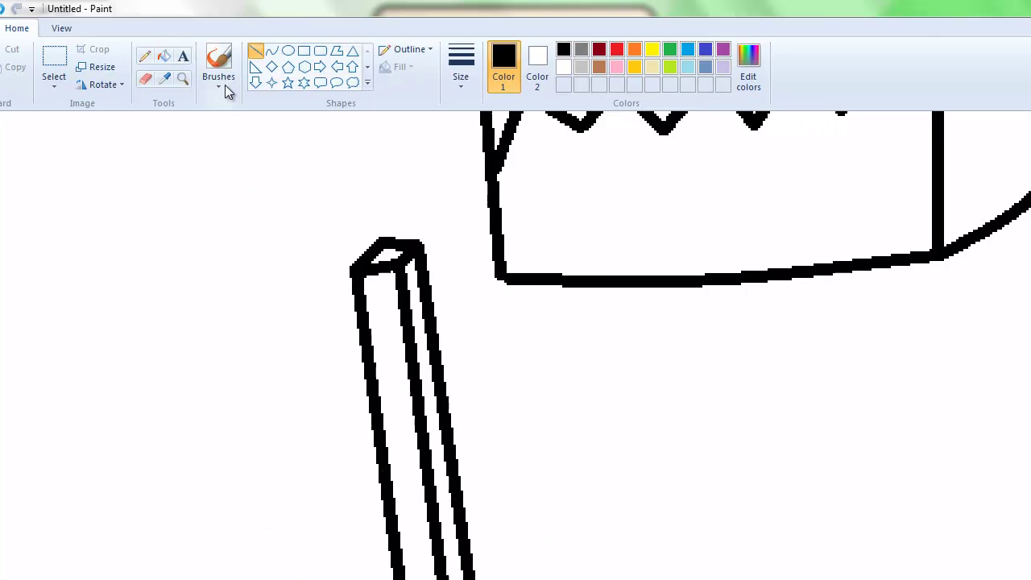
Duplicate the rod and place the copy below the head's lower right corner
{"action": "key", "text": "ctrl+Page_Down"}
{"action": "left_click", "coordinate": [54, 65]}
{"action": "left_click_drag", "start_coordinate": [178, 156], "coordinate": [306, 491]}
{"action": "left_click_drag", "start_coordinate": [254, 338], "coordinate": [707, 322]}
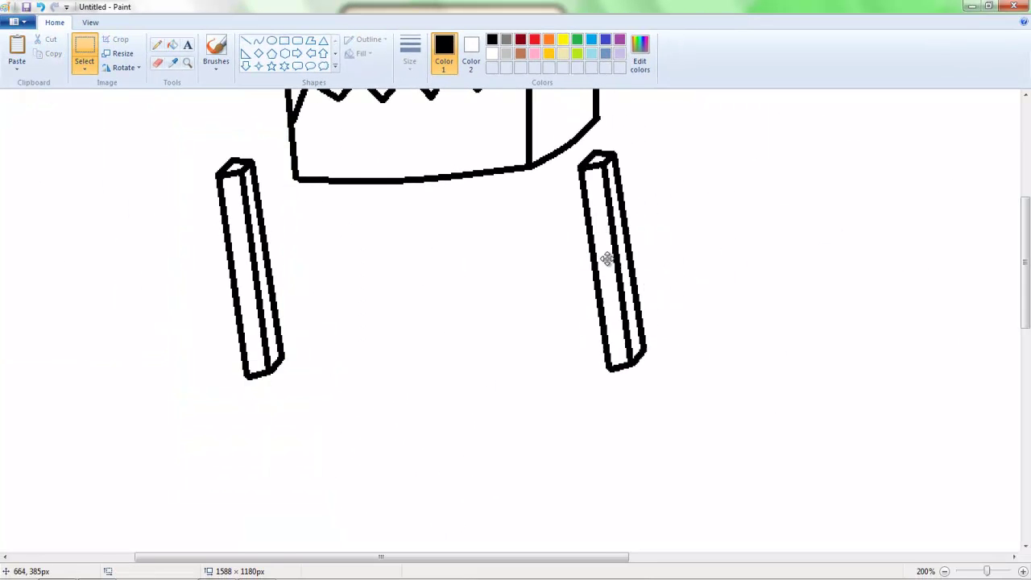
{"action": "scroll", "coordinate": [702, 262], "scroll_direction": "up", "scroll_amount": 3}
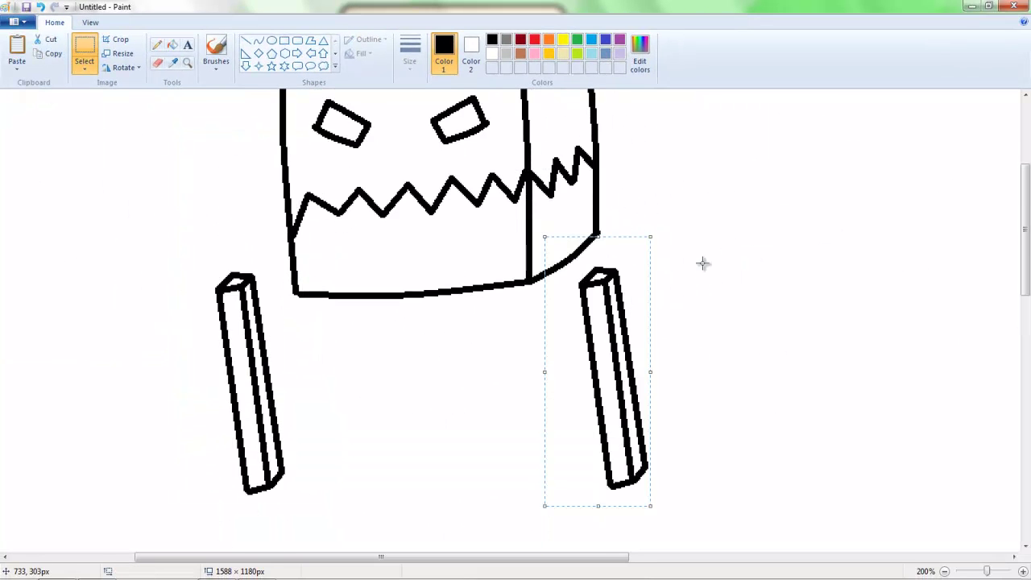
Try filling the right rod's outline with red
{"action": "left_click", "coordinate": [534, 39]}
{"action": "left_click", "coordinate": [173, 45]}
{"action": "left_click", "coordinate": [598, 322]}
Try moving the red rod over the head's lower right corner and shifting the left rod closer to the head
{"action": "left_click", "coordinate": [84, 68]}
{"action": "left_click", "coordinate": [120, 48]}
{"action": "mouse_move", "coordinate": [545, 298]}
{"action": "left_mouse_down"}
{"action": "mouse_move", "coordinate": [569, 476]}
{"action": "mouse_move", "coordinate": [555, 451]}
{"action": "left_mouse_up"}
{"action": "left_click_drag", "start_coordinate": [600, 370], "coordinate": [567, 324]}
{"action": "mouse_move", "coordinate": [205, 239]}
{"action": "left_mouse_down"}
{"action": "mouse_move", "coordinate": [293, 518]}
{"action": "mouse_move", "coordinate": [187, 258]}
{"action": "left_mouse_up"}
{"action": "mouse_move", "coordinate": [230, 286]}
{"action": "left_mouse_down"}
{"action": "mouse_move", "coordinate": [234, 268]}
{"action": "mouse_move", "coordinate": [248, 264]}
{"action": "left_mouse_up"}
Try filling the red rod's outline with black, undo the fill and choose dark gray as the drawing color
{"action": "left_click", "coordinate": [172, 45]}
{"action": "left_click", "coordinate": [492, 38]}
{"action": "left_click", "coordinate": [571, 322]}
{"action": "scroll", "coordinate": [547, 312], "scroll_direction": "down", "scroll_amount": 3}
{"action": "key", "text": "ctrl+z"}
{"action": "left_click", "coordinate": [505, 39]}
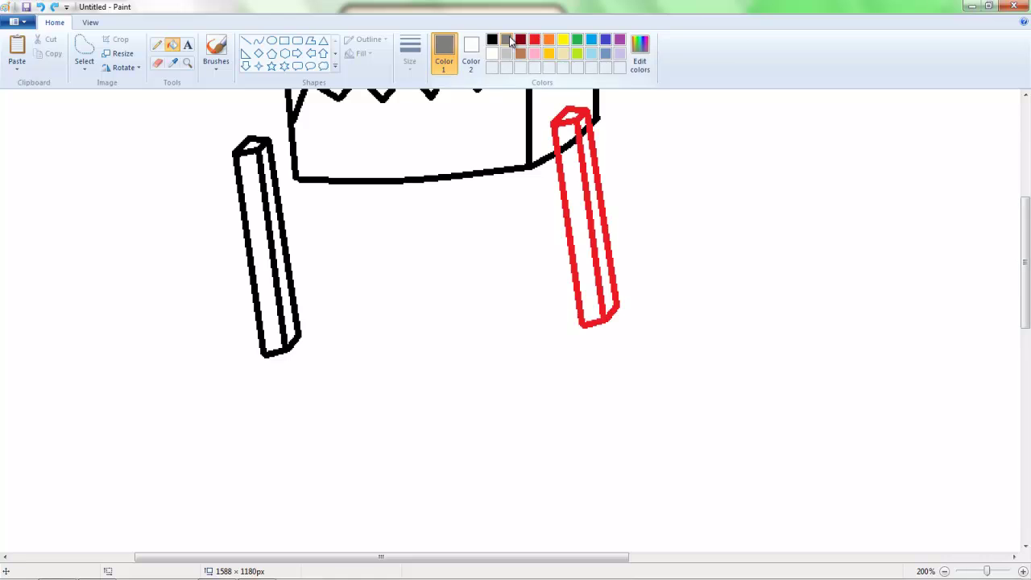
Try placing two more rod copies, one beneath the head and another lower and to the right
{"action": "key", "text": "ctrl+v"}
{"action": "left_click_drag", "start_coordinate": [318, 250], "coordinate": [442, 295]}
{"action": "scroll", "coordinate": [604, 290], "scroll_direction": "up", "scroll_amount": 3}
{"action": "left_click", "coordinate": [775, 285]}
{"action": "scroll", "coordinate": [470, 224], "scroll_direction": "down", "scroll_amount": 6}
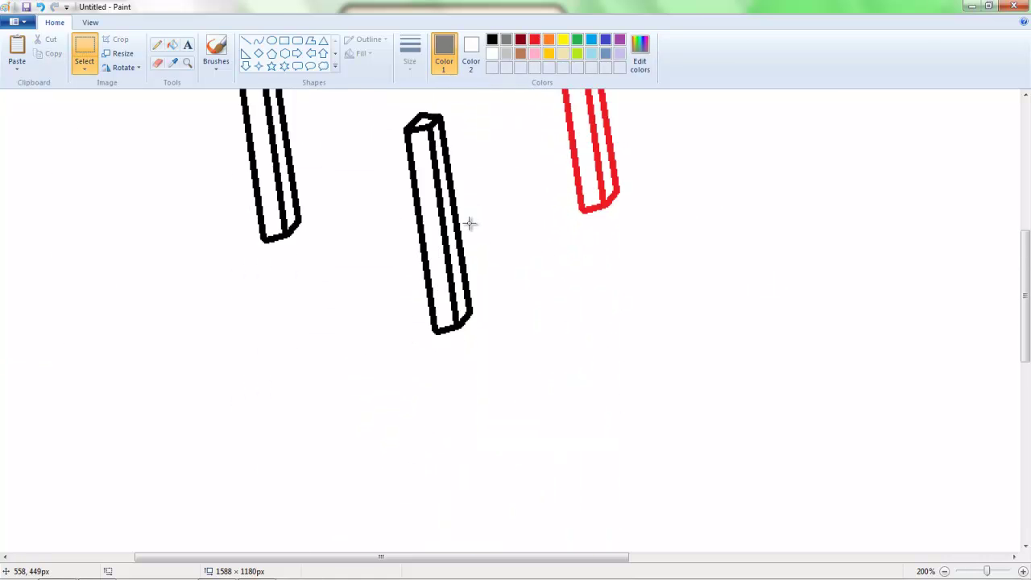
{"action": "scroll", "coordinate": [467, 241], "scroll_direction": "up", "scroll_amount": 3}
{"action": "key", "text": "ctrl+v"}
{"action": "scroll", "coordinate": [92, 120], "scroll_direction": "down", "scroll_amount": 3}
{"action": "left_click_drag", "start_coordinate": [92, 120], "coordinate": [561, 396]}
Undo the recent rod copies, moves and red recoloring
{"action": "left_click", "coordinate": [187, 63]}
{"action": "right_click", "coordinate": [228, 257]}
{"action": "left_click", "coordinate": [205, 213]}
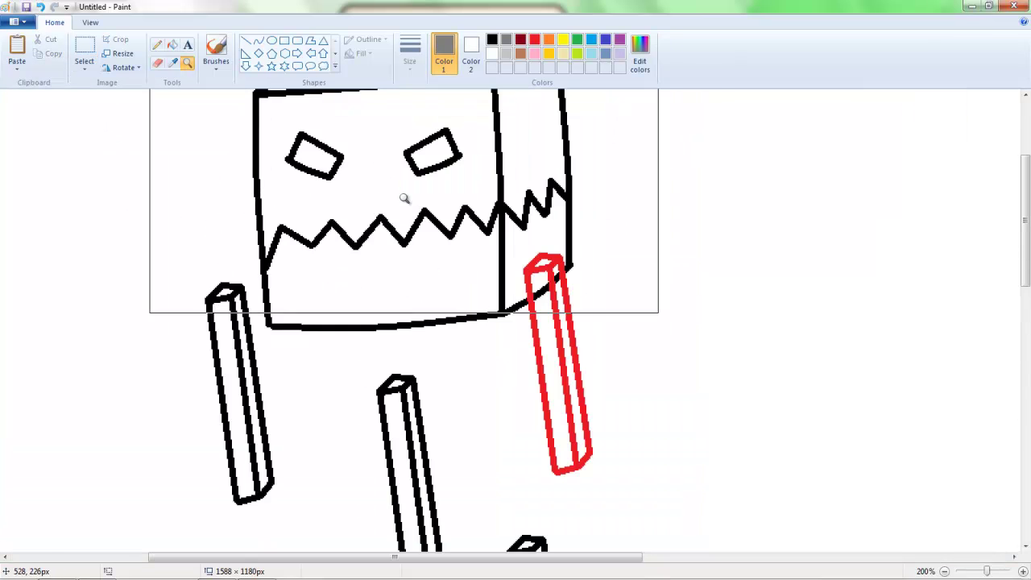
{"action": "key", "text": "ctrl+z"}
{"action": "key", "text": "ctrl+z"}
{"action": "key", "text": "ctrl+z"}
{"action": "key", "text": "ctrl+z"}
{"action": "key", "text": "ctrl+z"}
{"action": "key", "text": "ctrl+z"}
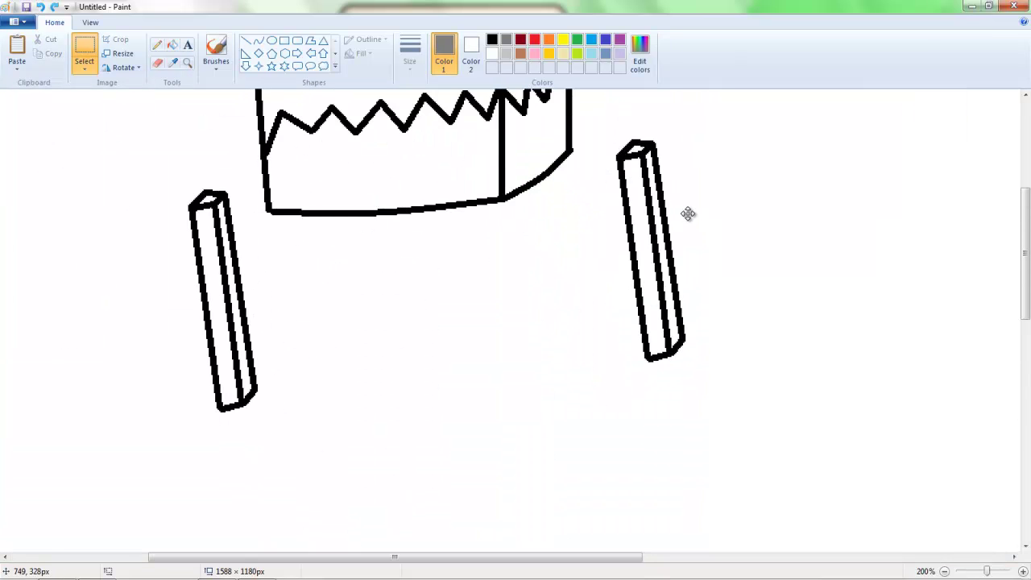
Place one rod beside the head's lower right corner and a spare copy farther to the right
{"action": "key", "text": "ctrl+y"}
{"action": "key", "text": "ctrl+y"}
{"action": "key", "text": "ctrl+y"}
{"action": "key", "text": "ctrl+y"}
{"action": "key", "text": "ctrl+y"}
{"action": "key", "text": "ctrl+y"}
{"action": "key", "text": "ctrl+y"}
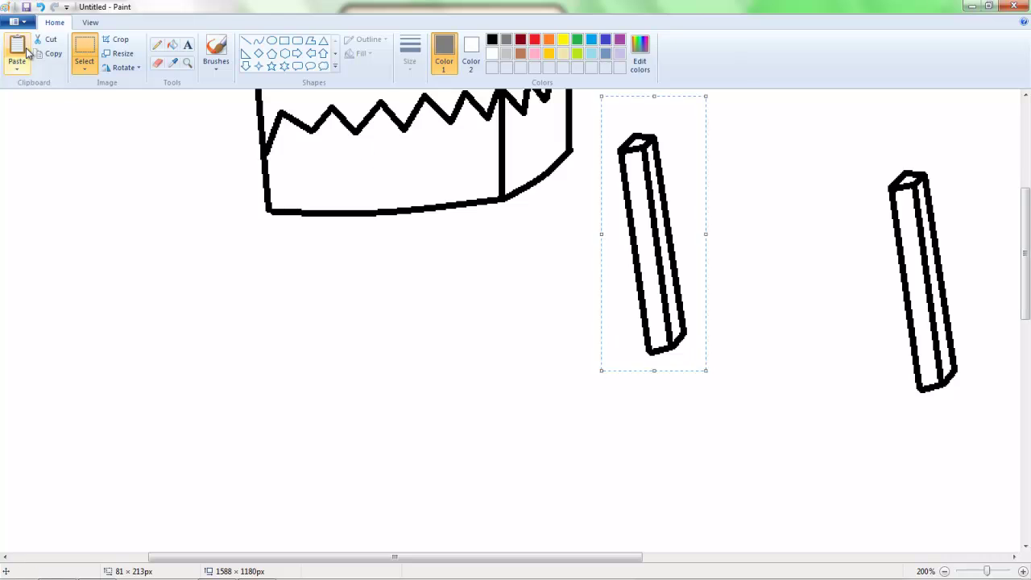
Add a rod left of the head and another one lower, beneath the head's left side
{"action": "key", "text": "ctrl+y"}
{"action": "key", "text": "ctrl+y"}
{"action": "key", "text": "ctrl+y"}
{"action": "key", "text": "ctrl+y"}
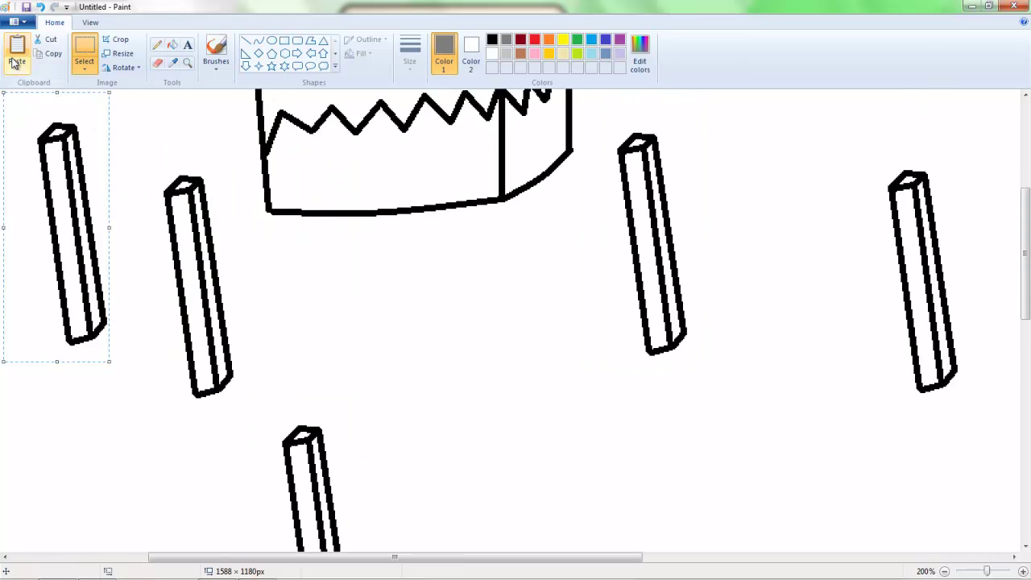
Add a rod centered beneath the head and another one at the lower right of the figure
{"action": "key", "text": "ctrl+y"}
{"action": "key", "text": "ctrl+y"}
{"action": "key", "text": "ctrl+y"}
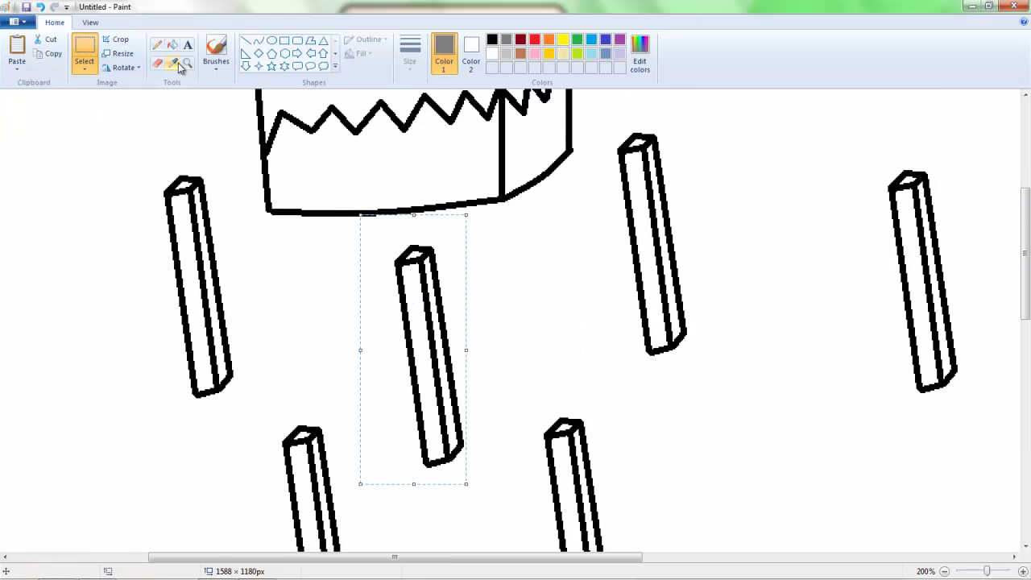
Sample the bright yellow from the reference image and fill the head's top face and upper front and side areas
{"action": "left_click", "coordinate": [187, 63]}
{"action": "right_click", "coordinate": [287, 168]}
{"action": "left_click", "coordinate": [165, 211]}
{"action": "scroll", "coordinate": [472, 524], "scroll_direction": "right", "scroll_amount": 10}
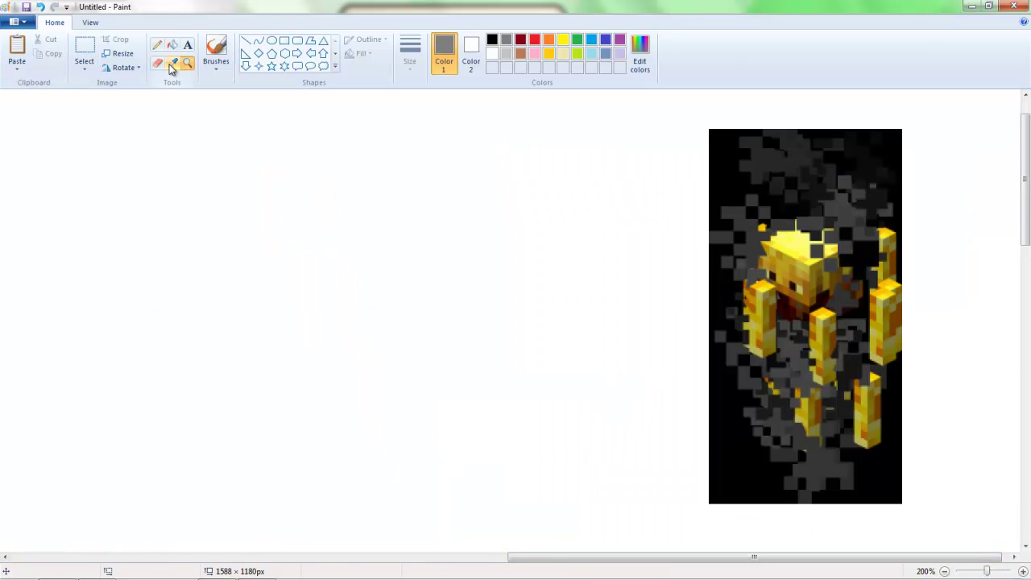
{"action": "left_click", "coordinate": [172, 62]}
{"action": "left_click", "coordinate": [805, 246]}
{"action": "scroll", "coordinate": [382, 532], "scroll_direction": "left", "scroll_amount": 10}
{"action": "left_click", "coordinate": [281, 260]}
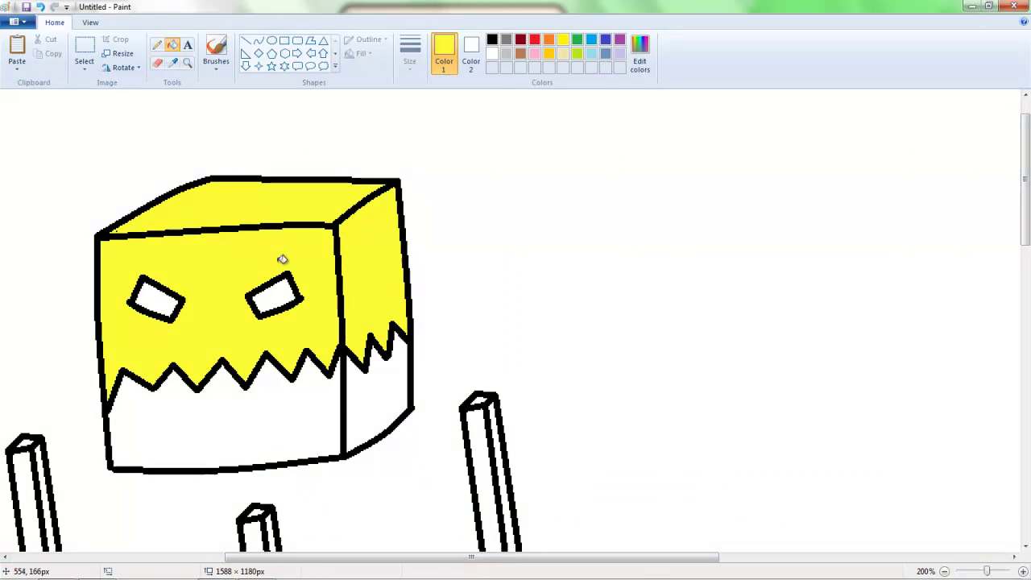
Define a custom gold of Red 240, Green 196, Blue 15 and fill the head's top and upper front areas
{"action": "left_click", "coordinate": [639, 61]}
{"action": "left_click", "coordinate": [401, 237]}
{"action": "left_click", "coordinate": [586, 382]}
{"action": "left_click", "coordinate": [396, 382]}
{"action": "left_click", "coordinate": [242, 265]}
Define a slightly darker custom gold and fill the upper part of the head's side face
{"action": "left_click", "coordinate": [639, 60]}
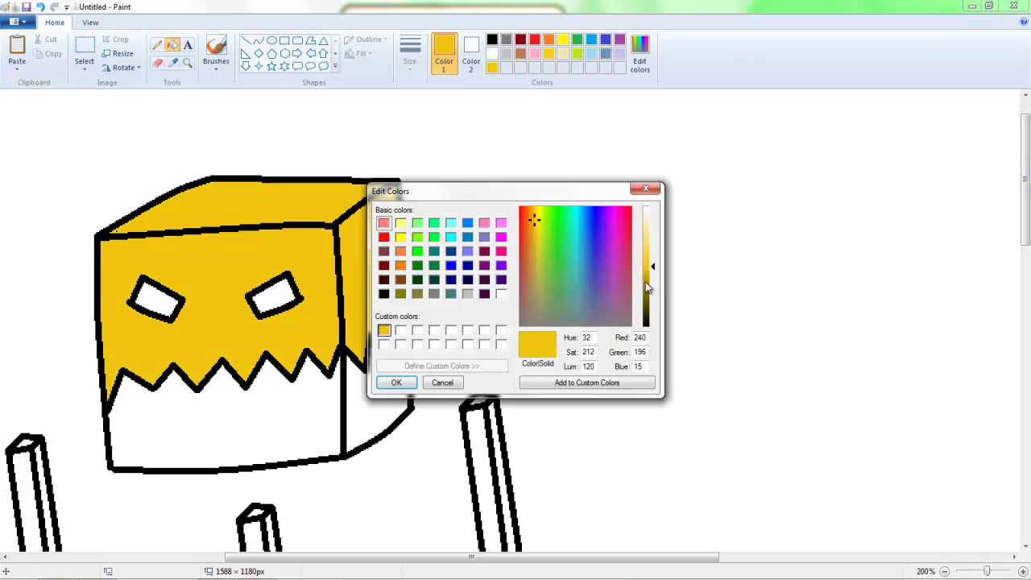
{"action": "left_click", "coordinate": [586, 382]}
{"action": "left_click", "coordinate": [396, 383]}
{"action": "left_click", "coordinate": [362, 291]}
Fill the right side faces of all five rods with the darker gold
{"action": "scroll", "coordinate": [325, 173], "scroll_direction": "down", "scroll_amount": 5}
{"action": "left_click", "coordinate": [510, 121]}
{"action": "left_click", "coordinate": [435, 322]}
{"action": "left_click", "coordinate": [170, 338]}
{"action": "left_click", "coordinate": [287, 177]}
{"action": "left_click", "coordinate": [52, 161]}
Fill the front and top faces of the rods with the lighter gold
{"action": "scroll", "coordinate": [293, 214], "scroll_direction": "up", "scroll_amount": 3}
{"action": "scroll", "coordinate": [296, 244], "scroll_direction": "down", "scroll_amount": 2}
{"action": "left_click", "coordinate": [259, 266]}
{"action": "left_click", "coordinate": [409, 443]}
{"action": "scroll", "coordinate": [408, 443], "scroll_direction": "up", "scroll_amount": 3}
{"action": "scroll", "coordinate": [322, 322], "scroll_direction": "down", "scroll_amount": 5}
{"action": "left_click", "coordinate": [151, 338]}
{"action": "scroll", "coordinate": [151, 338], "scroll_direction": "up", "scroll_amount": 2}
{"action": "left_click", "coordinate": [28, 209]}
Define a custom brown of Red 125, Green 57, Blue 6 and fill the head's front below the zigzag
{"action": "scroll", "coordinate": [29, 209], "scroll_direction": "up", "scroll_amount": 5}
{"action": "left_click", "coordinate": [640, 60]}
{"action": "left_click", "coordinate": [584, 268]}
{"action": "left_click", "coordinate": [527, 221]}
{"action": "left_click", "coordinate": [396, 383]}
{"action": "left_click", "coordinate": [226, 471]}
Define a darker brown and fill the head's side face below the zigzag
{"action": "left_click", "coordinate": [640, 60]}
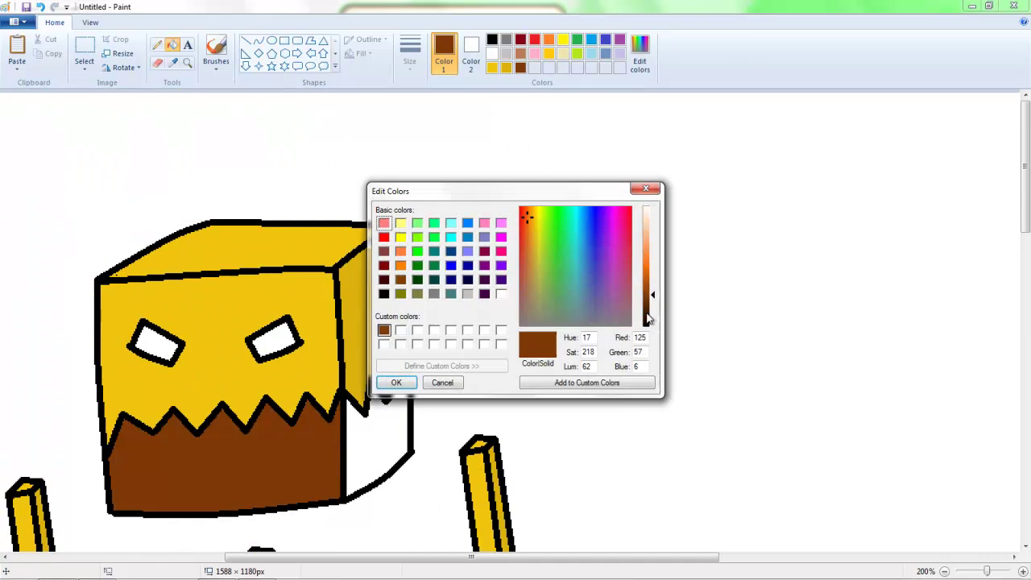
{"action": "left_click", "coordinate": [646, 310]}
{"action": "left_click", "coordinate": [396, 382]}
{"action": "left_click", "coordinate": [379, 451]}
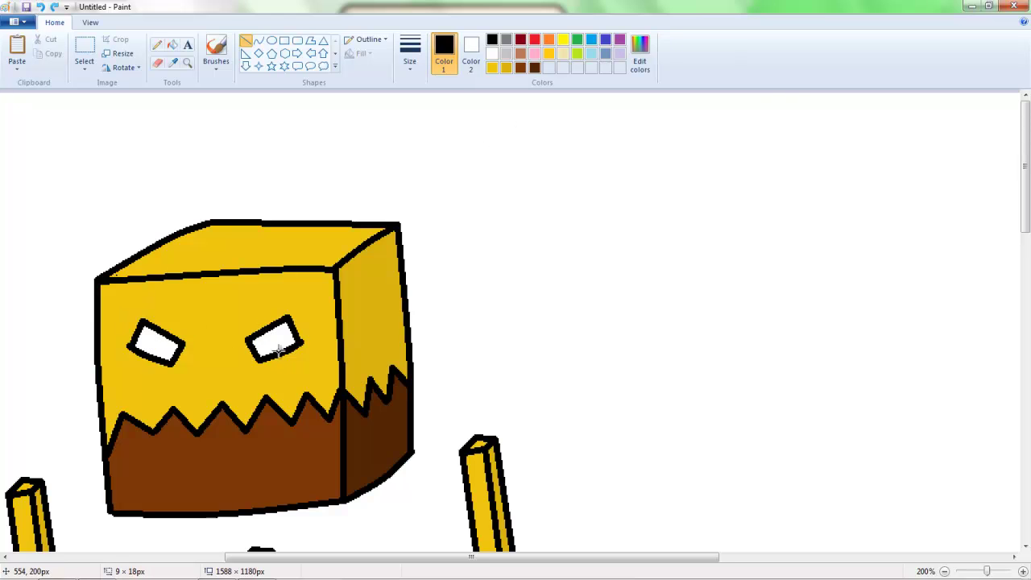
Split both eyes with a black line and fill their inner halves with a custom red
{"action": "left_click", "coordinate": [640, 60]}
{"action": "left_click", "coordinate": [384, 236]}
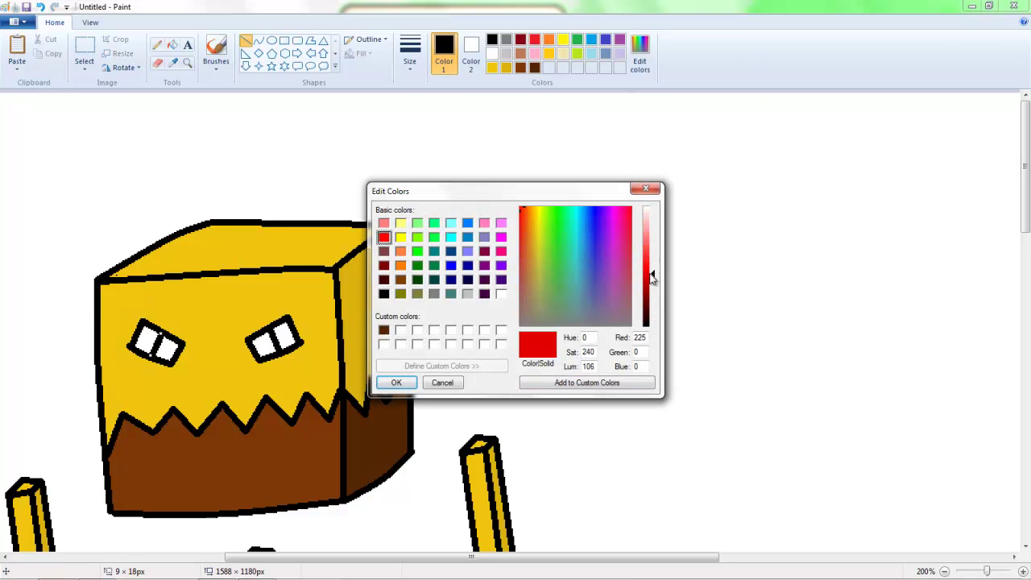
{"action": "left_click", "coordinate": [396, 383]}
{"action": "left_click", "coordinate": [492, 39]}
{"action": "left_click", "coordinate": [172, 45]}
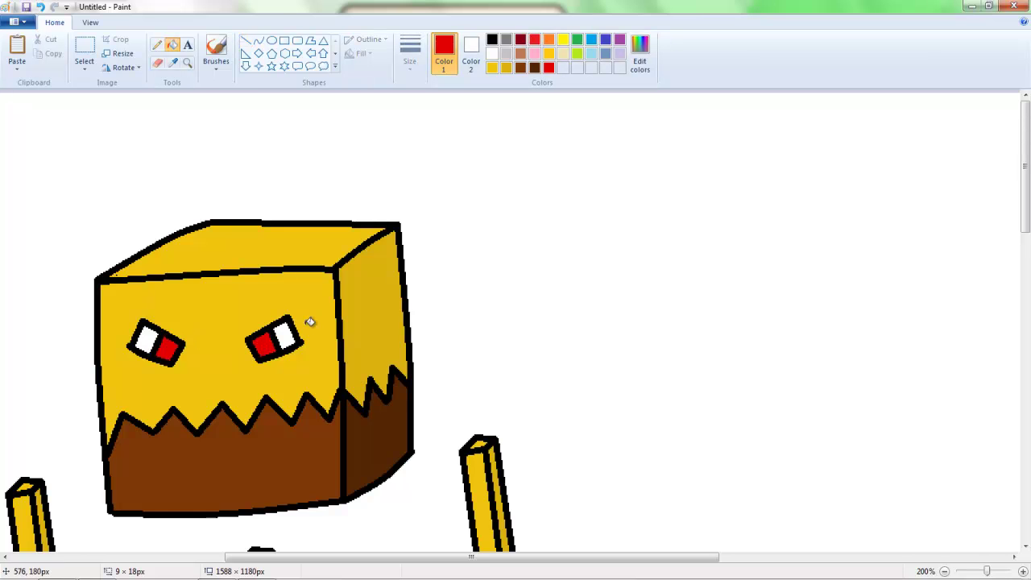
Define a brighter red and add small rounded highlights inside the red halves of both eyes
{"action": "left_click", "coordinate": [640, 60]}
{"action": "left_click", "coordinate": [396, 383]}
{"action": "left_click", "coordinate": [186, 62]}
{"action": "left_click", "coordinate": [304, 351]}
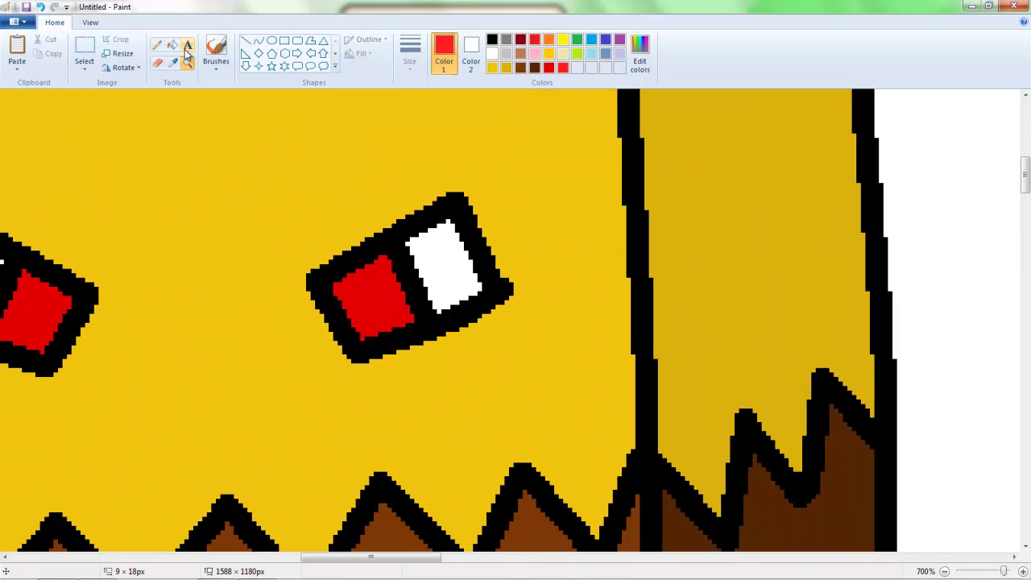
{"action": "scroll", "coordinate": [375, 339], "scroll_direction": "left", "scroll_amount": 5}
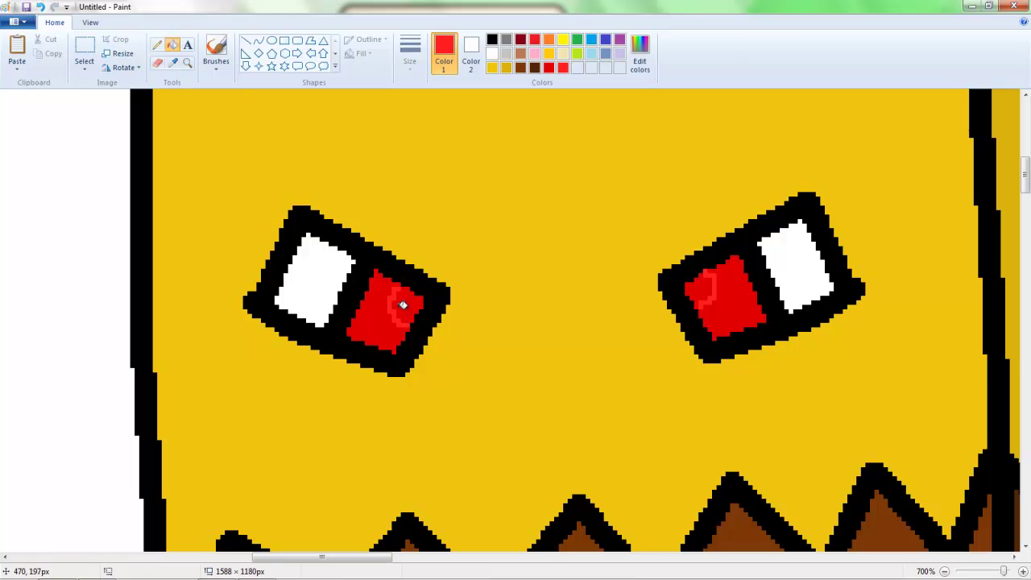
Sample the gold from the head's front face as the drawing color
{"action": "left_click", "coordinate": [187, 62]}
{"action": "right_click", "coordinate": [301, 225]}
{"action": "left_click", "coordinate": [172, 62]}
{"action": "left_click", "coordinate": [347, 242]}
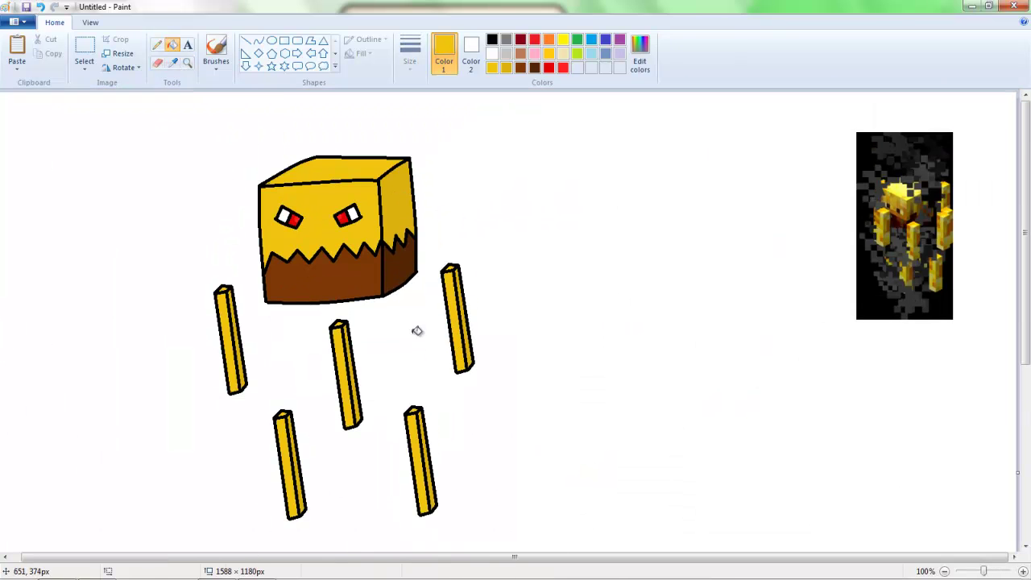
Delete the reference image from the canvas
{"action": "left_click", "coordinate": [84, 52]}
{"action": "left_click_drag", "start_coordinate": [842, 108], "coordinate": [970, 421]}
{"action": "key", "text": "Delete"}
Copy the whole figure and place the duplicate to the right of the original
{"action": "left_click_drag", "start_coordinate": [147, 132], "coordinate": [545, 543]}
{"action": "key", "text": "ctrl+c"}
{"action": "key", "text": "ctrl+v"}
{"action": "left_click_drag", "start_coordinate": [201, 241], "coordinate": [485, 180]}
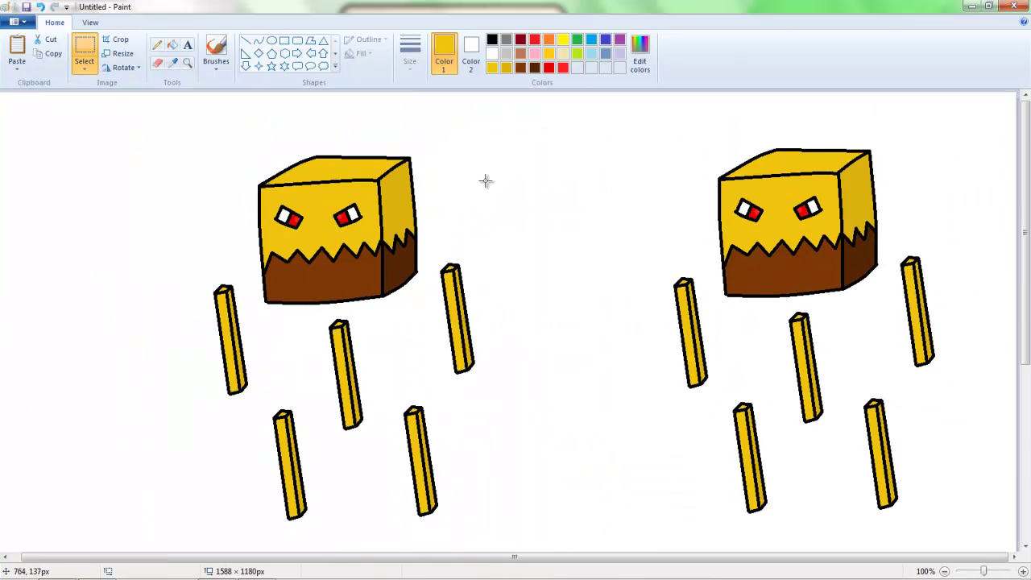
Define a near-black custom color and draw large overlapping circles around the copy's rods and small circles around its head
{"action": "left_click", "coordinate": [271, 41]}
{"action": "left_click", "coordinate": [640, 57]}
{"action": "left_click", "coordinate": [396, 388]}
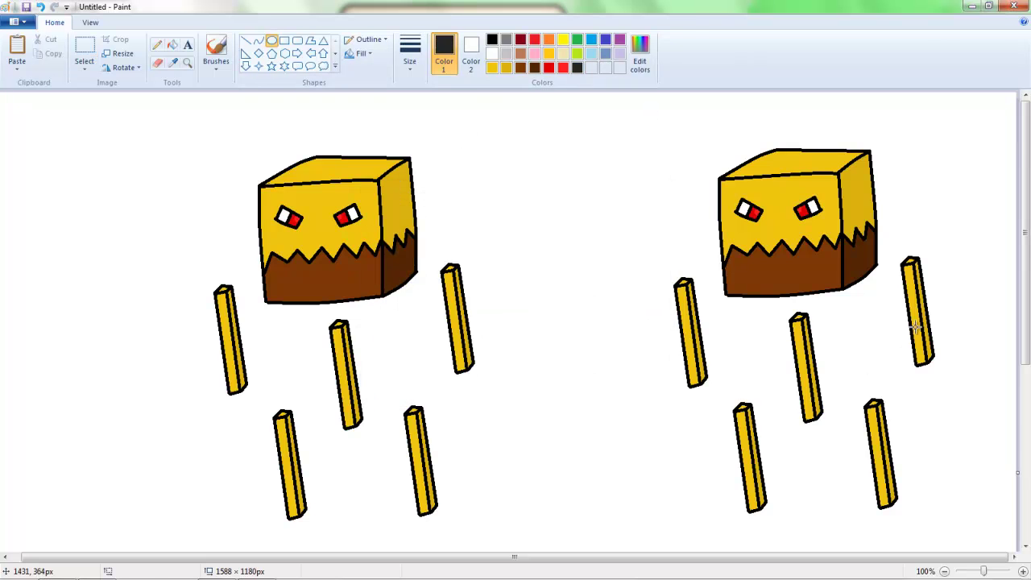
{"action": "left_click_drag", "start_coordinate": [896, 372], "coordinate": [757, 508]}
{"action": "left_click_drag", "start_coordinate": [795, 352], "coordinate": [695, 454]}
{"action": "mouse_move", "coordinate": [901, 280]}
{"action": "left_mouse_down"}
{"action": "mouse_move", "coordinate": [867, 334]}
{"action": "mouse_move", "coordinate": [801, 374]}
{"action": "left_mouse_up"}
{"action": "left_click_drag", "start_coordinate": [761, 321], "coordinate": [690, 382]}
{"action": "left_click_drag", "start_coordinate": [949, 230], "coordinate": [870, 314]}
{"action": "mouse_move", "coordinate": [941, 316]}
{"action": "left_mouse_down"}
{"action": "mouse_move", "coordinate": [870, 379]}
{"action": "mouse_move", "coordinate": [932, 315]}
{"action": "mouse_move", "coordinate": [955, 380]}
{"action": "left_mouse_up"}
{"action": "left_click_drag", "start_coordinate": [728, 215], "coordinate": [650, 295]}
{"action": "left_click_drag", "start_coordinate": [852, 230], "coordinate": [770, 316]}
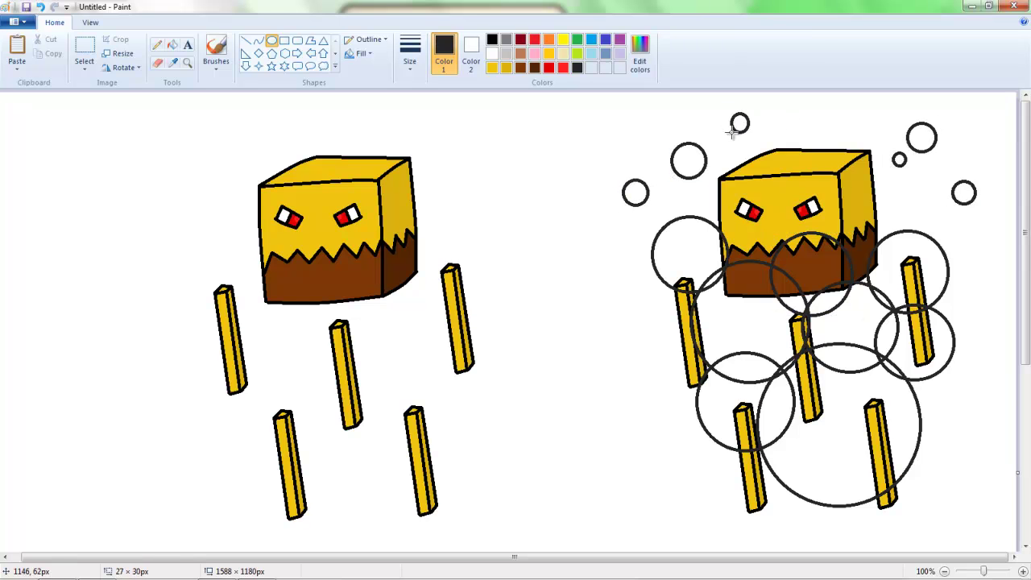
Erase the black outlines of the copied head and its eyes, and fill both red pupils with white
{"action": "left_click", "coordinate": [159, 66]}
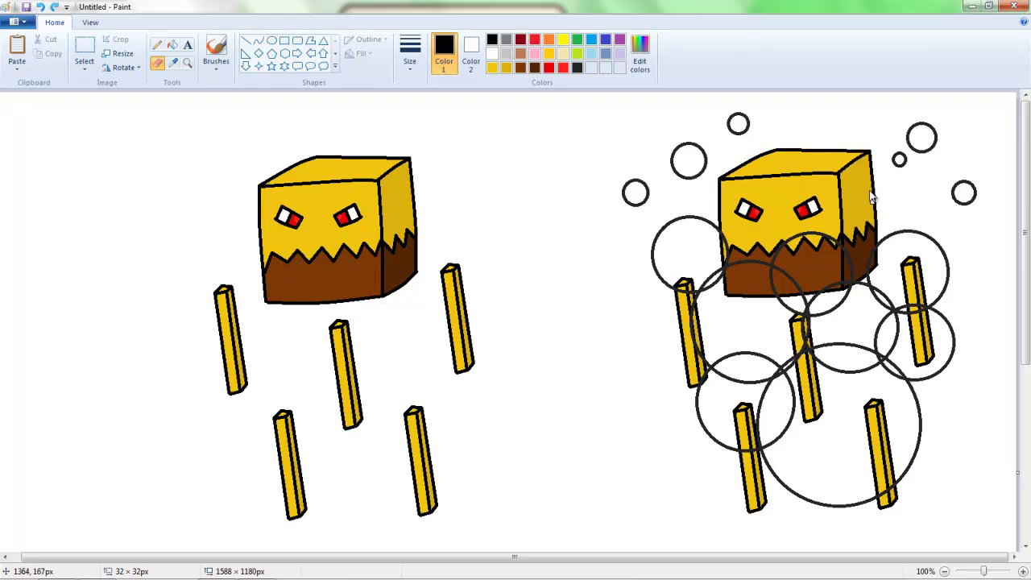
{"action": "left_click_drag", "start_coordinate": [873, 162], "coordinate": [815, 170]}
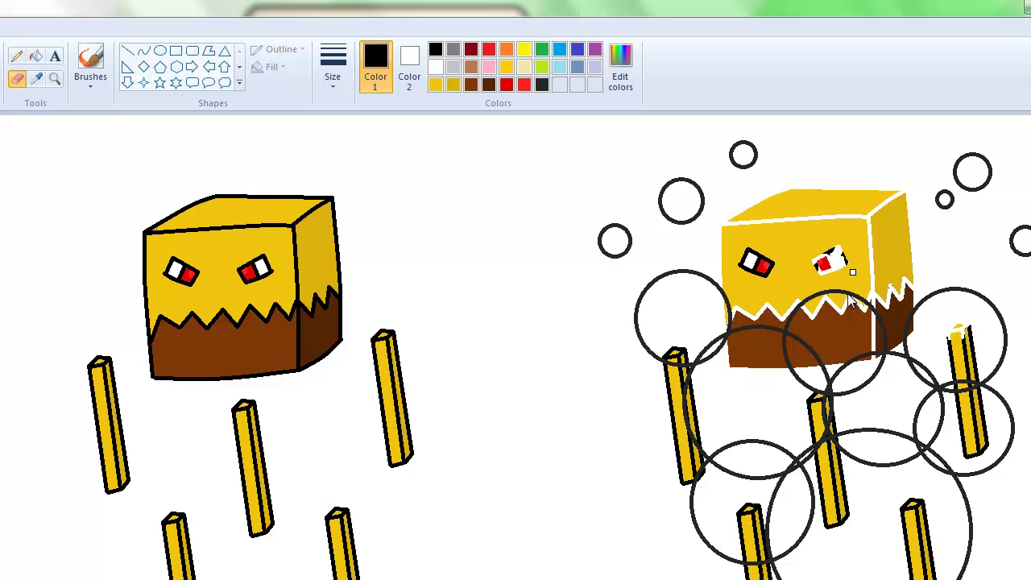
{"action": "left_click", "coordinate": [434, 67]}
{"action": "left_click", "coordinate": [36, 55]}
{"action": "scroll", "coordinate": [421, 302], "scroll_direction": "up", "scroll_amount": 2}
{"action": "left_click", "coordinate": [306, 435]}
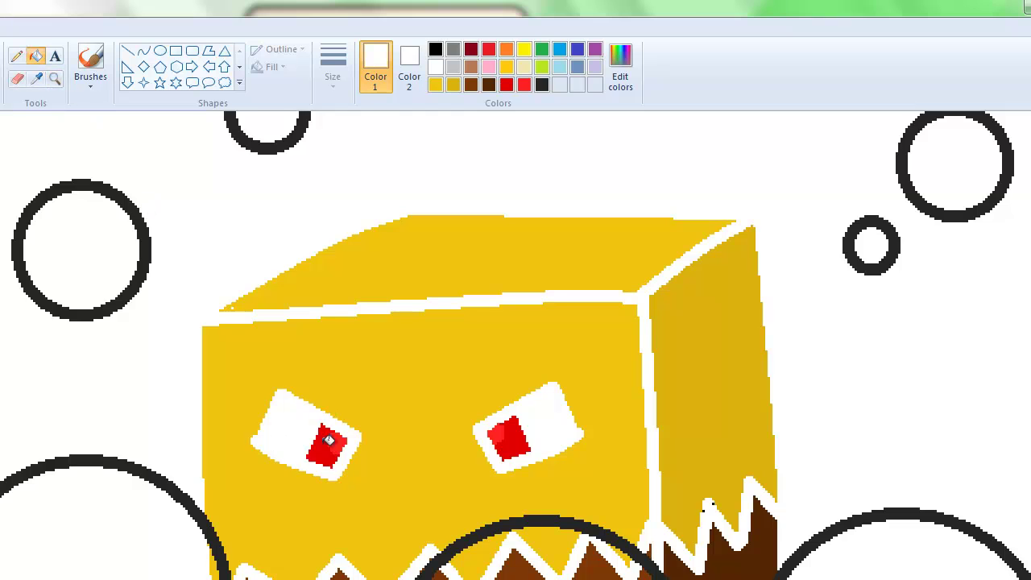
{"action": "left_click", "coordinate": [523, 431]}
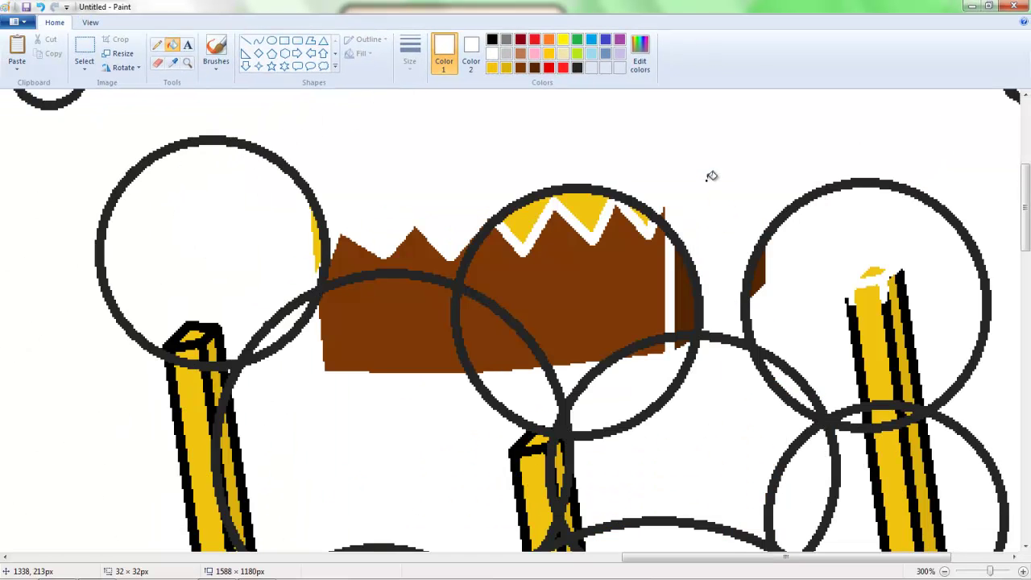
Fill the remaining brown and yellow areas of the copied head with white
{"action": "left_click", "coordinate": [564, 290]}
{"action": "left_click", "coordinate": [683, 290]}
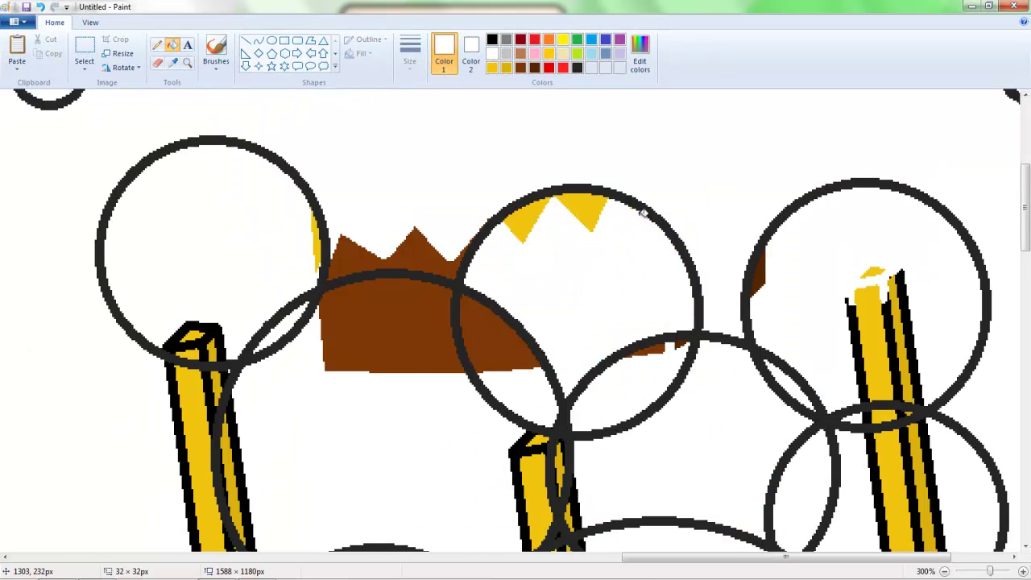
{"action": "left_click", "coordinate": [579, 211]}
{"action": "left_click", "coordinate": [481, 328]}
{"action": "left_click", "coordinate": [764, 260]}
Fill the faces and outlines of the copy's upper-right rod with white
{"action": "left_click", "coordinate": [865, 354]}
{"action": "left_click", "coordinate": [906, 346]}
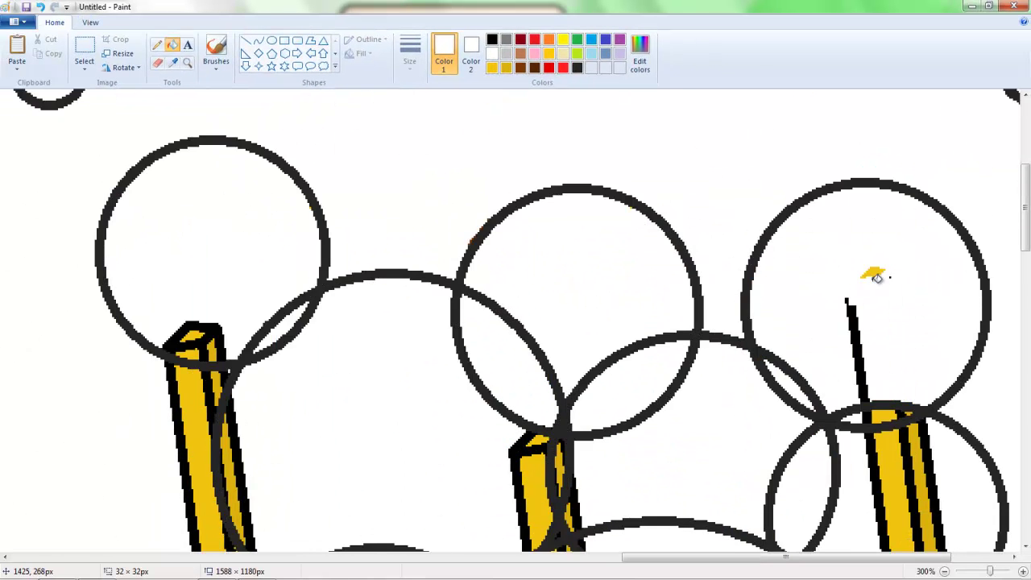
{"action": "left_click", "coordinate": [873, 275]}
{"action": "scroll", "coordinate": [881, 332], "scroll_direction": "down", "scroll_amount": 3}
{"action": "left_click", "coordinate": [881, 331]}
{"action": "left_click", "coordinate": [890, 274]}
{"action": "left_click", "coordinate": [922, 266]}
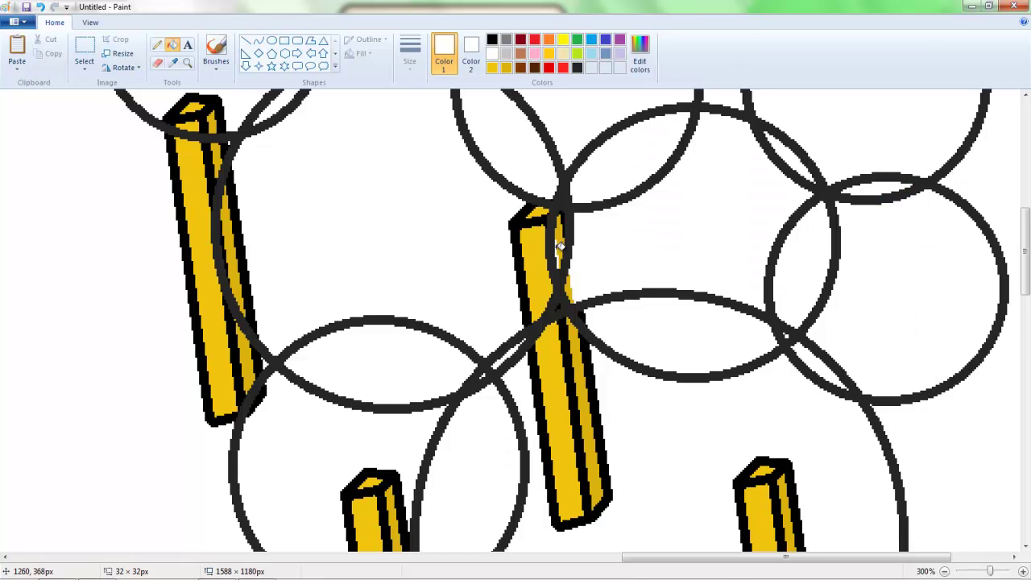
Fill the segments of the copy's middle rod with white, including the parts between the overlapping circles
{"action": "left_click", "coordinate": [564, 242]}
{"action": "left_click", "coordinate": [535, 266]}
{"action": "left_click", "coordinate": [522, 266]}
{"action": "left_click", "coordinate": [571, 288]}
{"action": "left_click", "coordinate": [584, 312]}
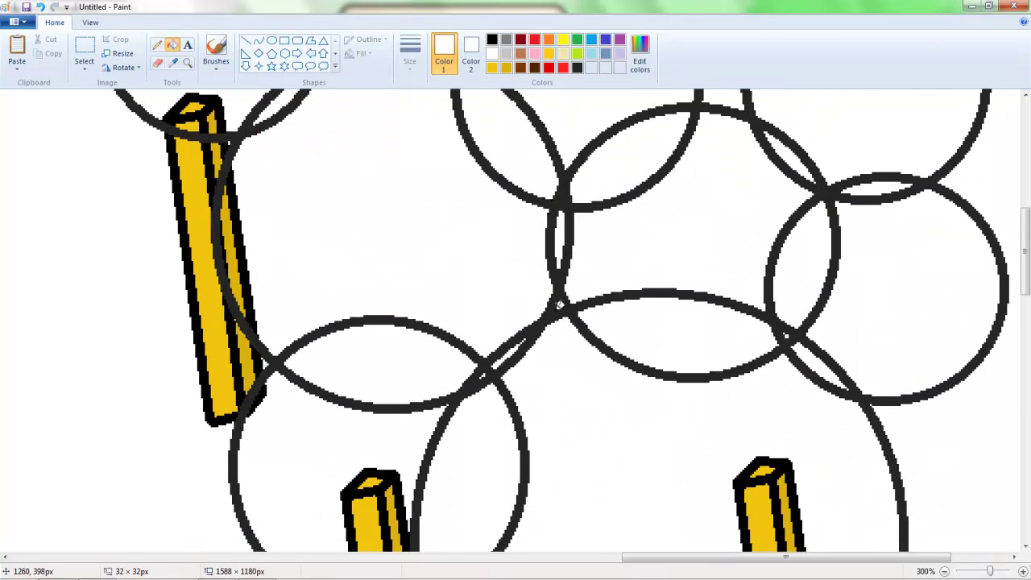
Fill the faces and outlines of the copy's two lower rods with white
{"action": "scroll", "coordinate": [736, 349], "scroll_direction": "down", "scroll_amount": 4}
{"action": "left_click", "coordinate": [757, 339]}
{"action": "left_click", "coordinate": [778, 228]}
{"action": "left_click", "coordinate": [802, 423]}
{"action": "left_click", "coordinate": [385, 363]}
{"action": "left_click", "coordinate": [423, 362]}
{"action": "left_click", "coordinate": [395, 190]}
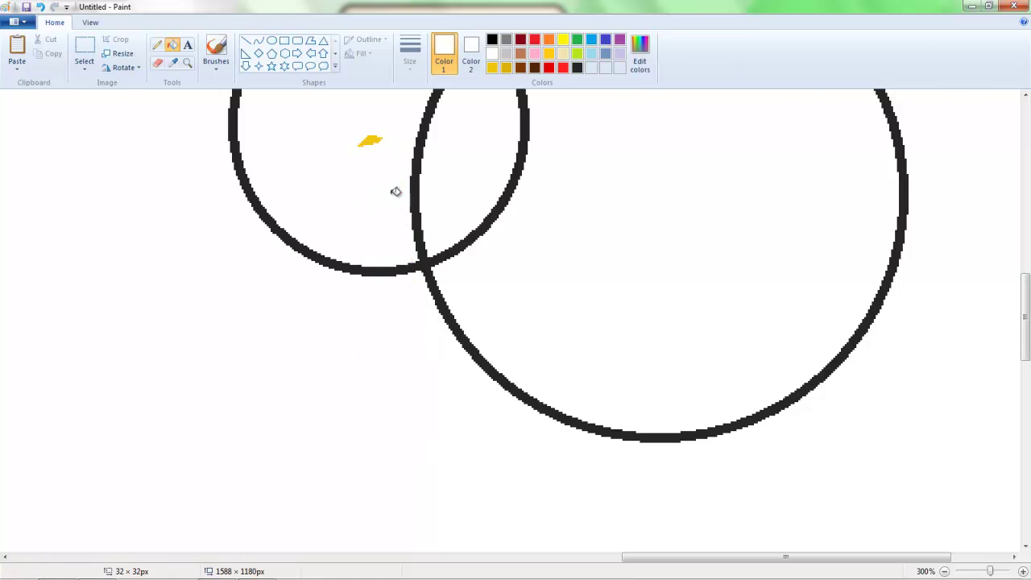
Fill the segments of the copy's upper-left rod with white
{"action": "scroll", "coordinate": [322, 274], "scroll_direction": "up", "scroll_amount": 4}
{"action": "left_click", "coordinate": [239, 357]}
{"action": "left_click", "coordinate": [233, 379]}
{"action": "left_click", "coordinate": [225, 451]}
{"action": "left_click", "coordinate": [207, 509]}
{"action": "left_click", "coordinate": [212, 290]}
{"action": "left_click", "coordinate": [207, 227]}
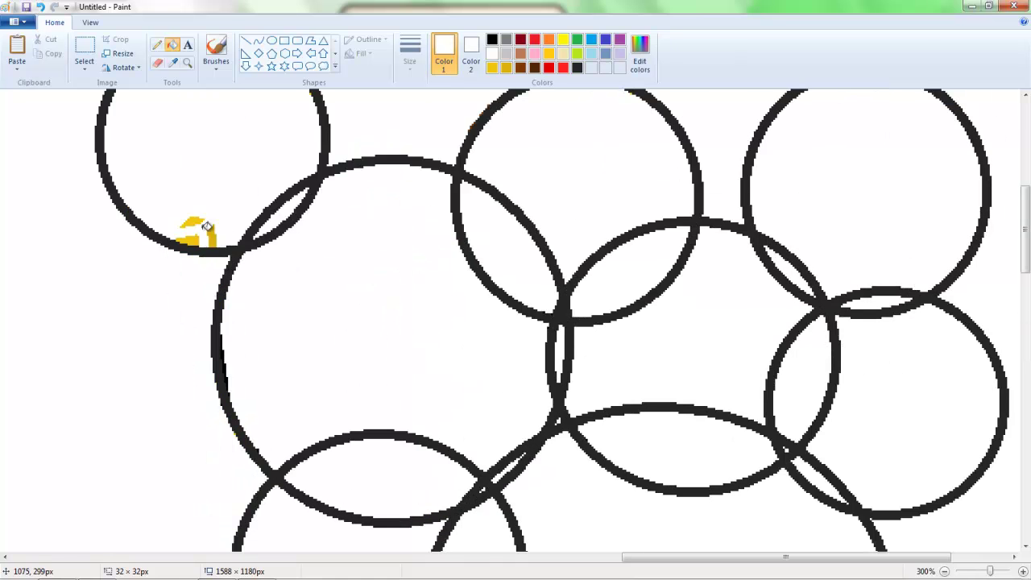
Erase the overlapping inner arcs of the large circles, leaving a single closed cloud outline
{"action": "left_click", "coordinate": [158, 66]}
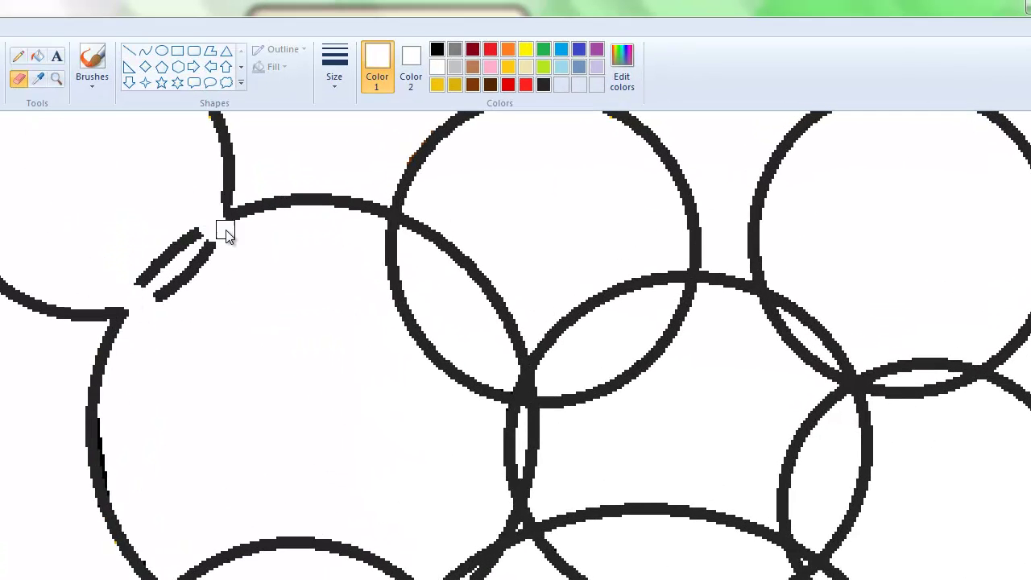
{"action": "left_click_drag", "start_coordinate": [225, 234], "coordinate": [211, 258]}
{"action": "scroll", "coordinate": [479, 277], "scroll_direction": "up", "scroll_amount": 1}
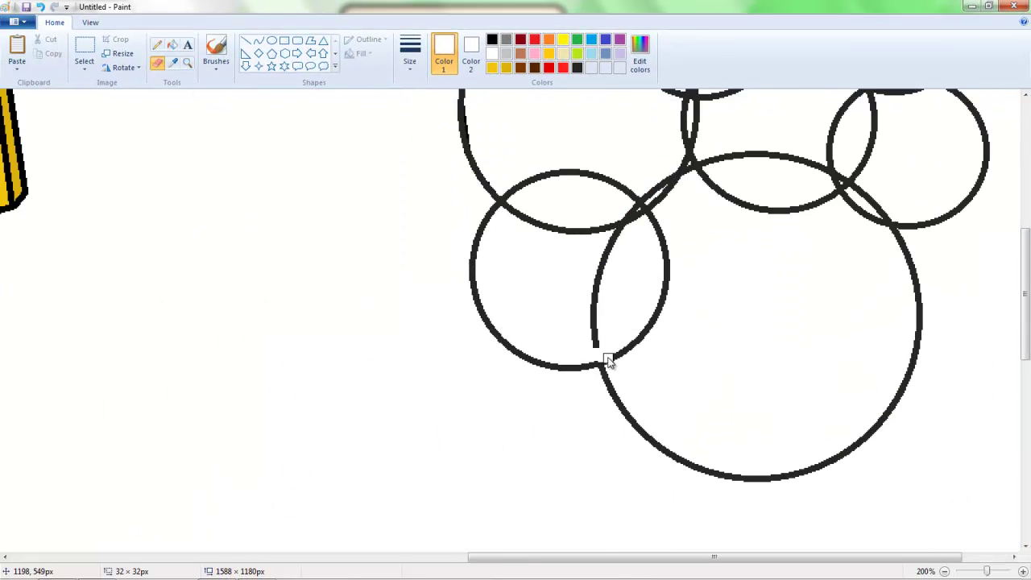
{"action": "scroll", "coordinate": [612, 330], "scroll_direction": "up", "scroll_amount": 3}
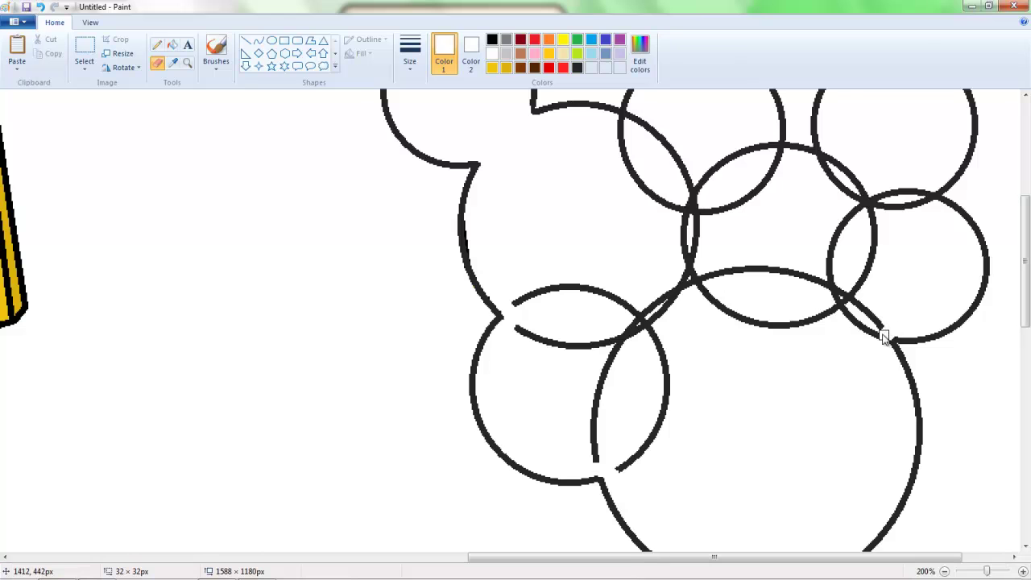
{"action": "scroll", "coordinate": [838, 175], "scroll_direction": "up", "scroll_amount": 2}
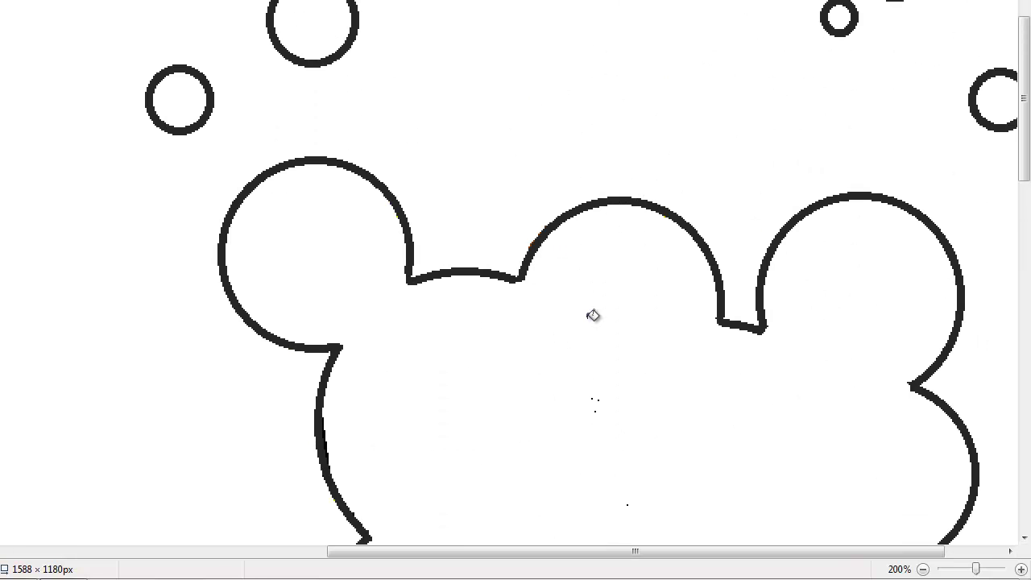
{"action": "scroll", "coordinate": [317, 108], "scroll_direction": "down", "scroll_amount": 3}
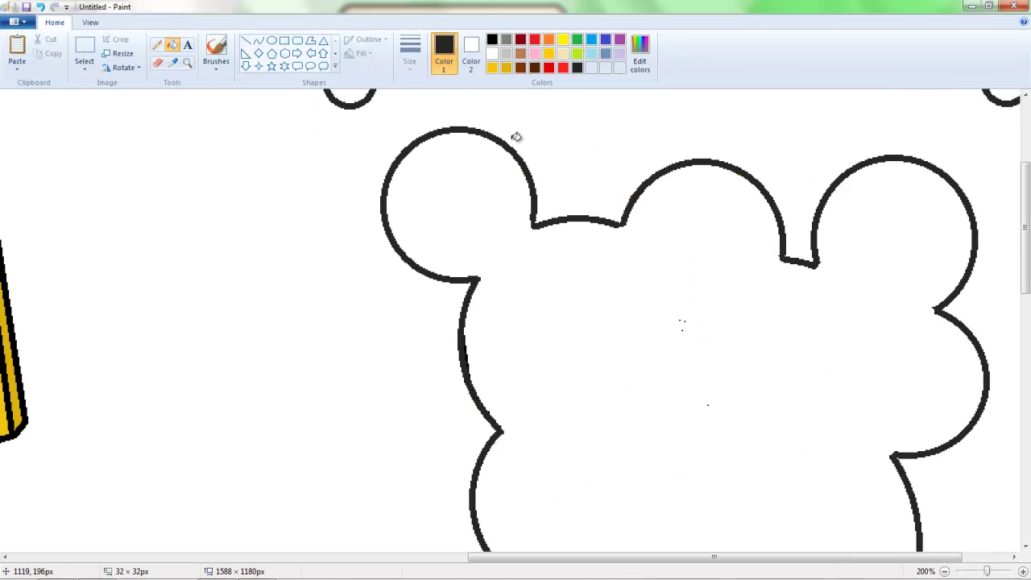
{"action": "left_click", "coordinate": [516, 144]}
{"action": "scroll", "coordinate": [644, 201], "scroll_direction": "up", "scroll_amount": 3}
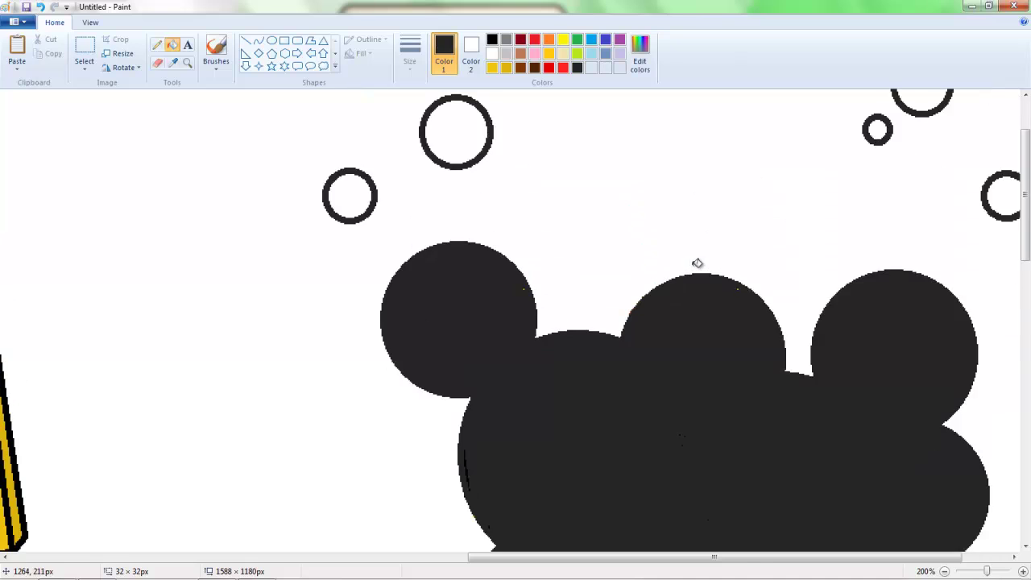
{"action": "key", "text": "ctrl+z"}
{"action": "key", "text": "ctrl+y"}
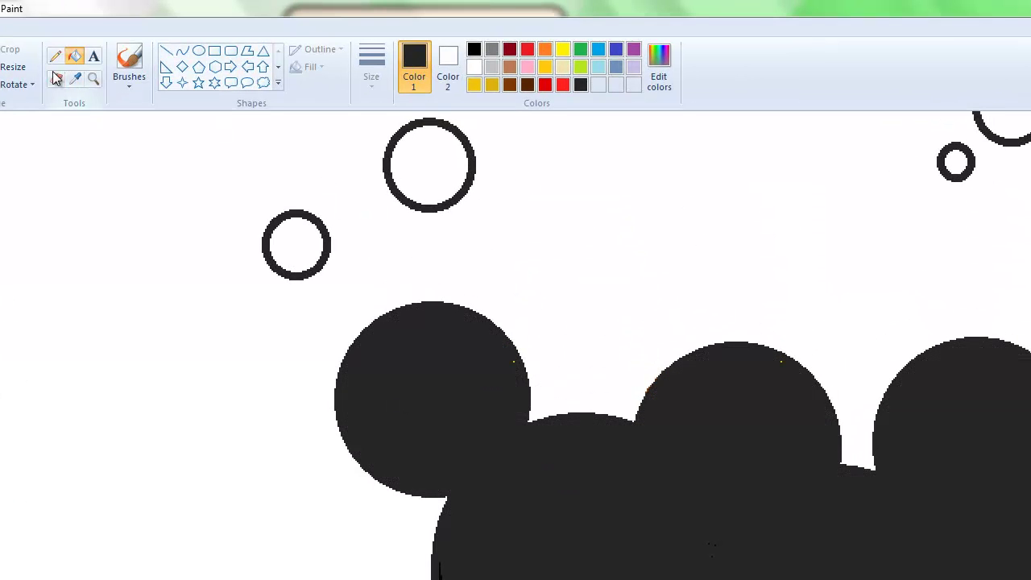
{"action": "left_click", "coordinate": [56, 78]}
{"action": "key", "text": "ctrl+z"}
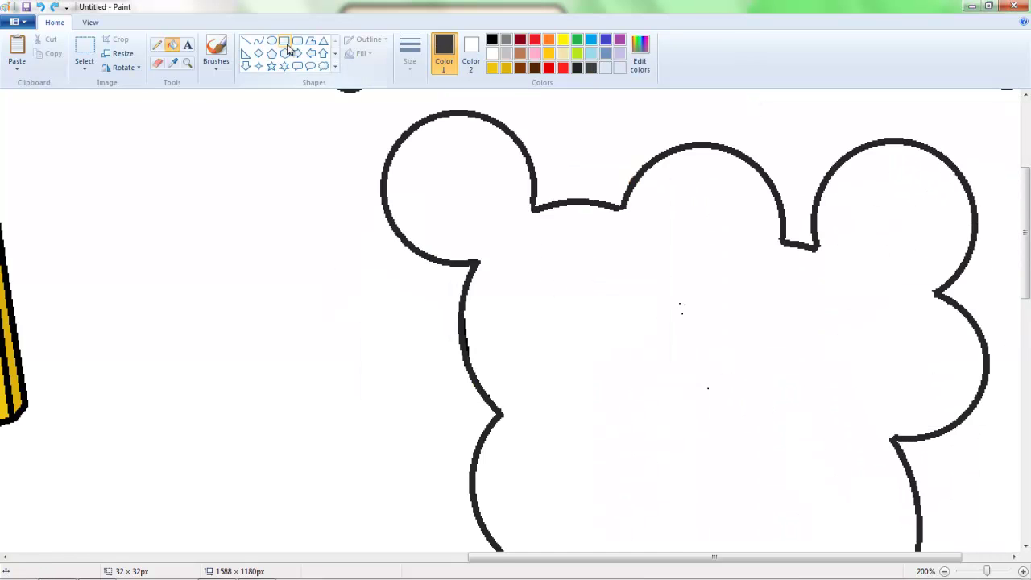
Draw a filled dark gray circle in the cloud's upper-left lobe and a curve following the left edge down to the lower-left lobe
{"action": "left_click_drag", "start_coordinate": [497, 139], "coordinate": [400, 230]}
{"action": "left_click_drag", "start_coordinate": [460, 188], "coordinate": [476, 197]}
{"action": "left_click_drag", "start_coordinate": [481, 235], "coordinate": [522, 337]}
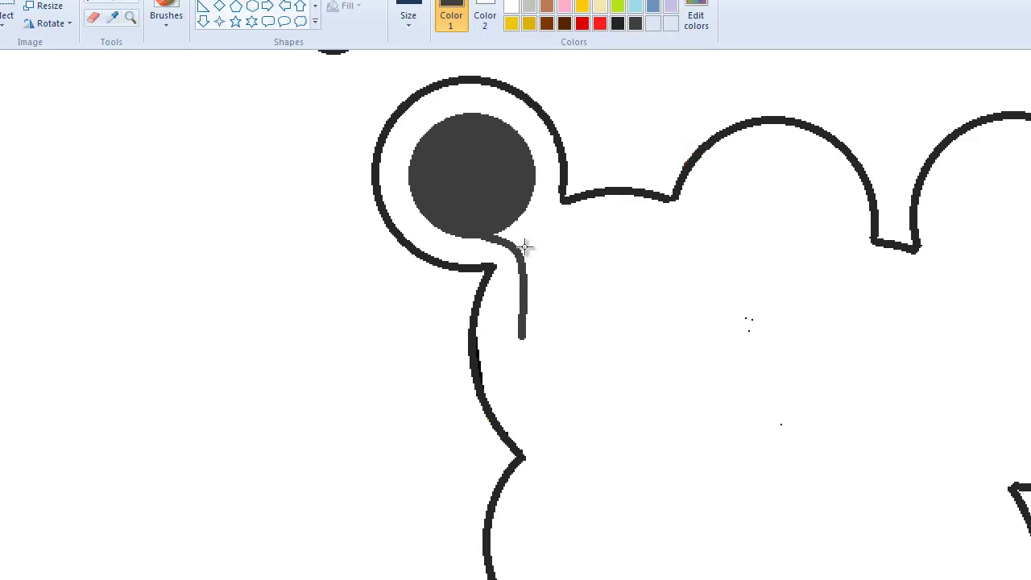
{"action": "mouse_move", "coordinate": [523, 278]}
{"action": "left_mouse_down"}
{"action": "mouse_move", "coordinate": [520, 414]}
{"action": "mouse_move", "coordinate": [544, 427]}
{"action": "mouse_move", "coordinate": [509, 357]}
{"action": "left_mouse_up"}
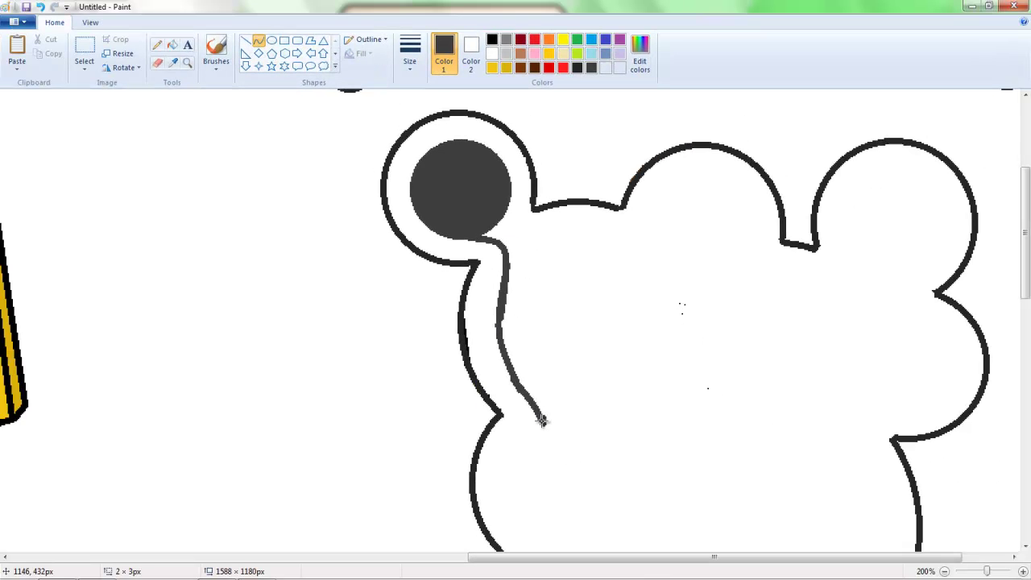
{"action": "left_click_drag", "start_coordinate": [542, 421], "coordinate": [492, 435]}
{"action": "scroll", "coordinate": [492, 435], "scroll_direction": "down", "scroll_amount": 3}
{"action": "key", "text": "ctrl+z"}
Draw dark gray circles inside the cloud's lower-left lobe and large bottom lobe
{"action": "left_click", "coordinate": [271, 41]}
{"action": "left_click_drag", "start_coordinate": [490, 291], "coordinate": [630, 440]}
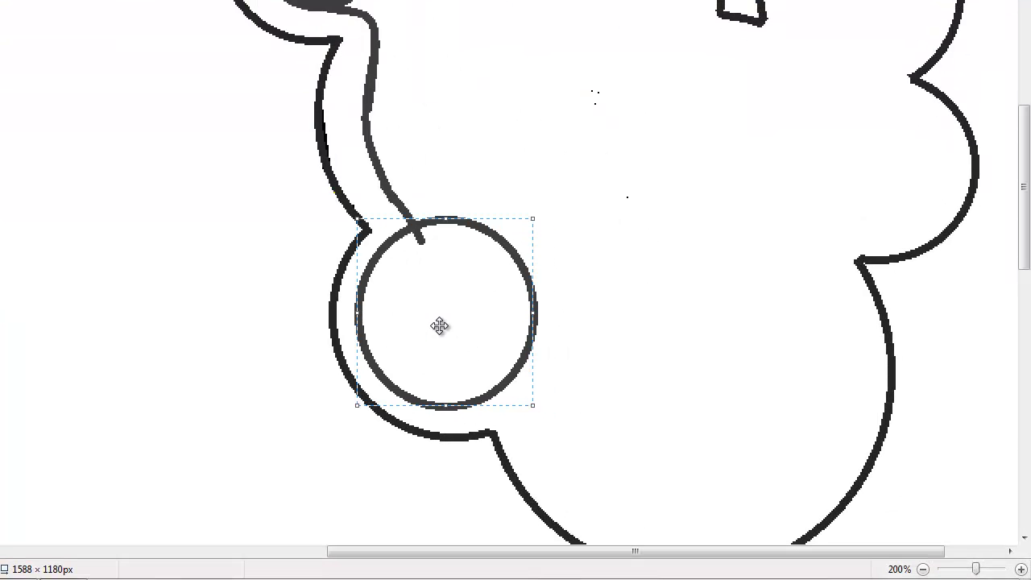
{"action": "left_click_drag", "start_coordinate": [439, 326], "coordinate": [529, 314]}
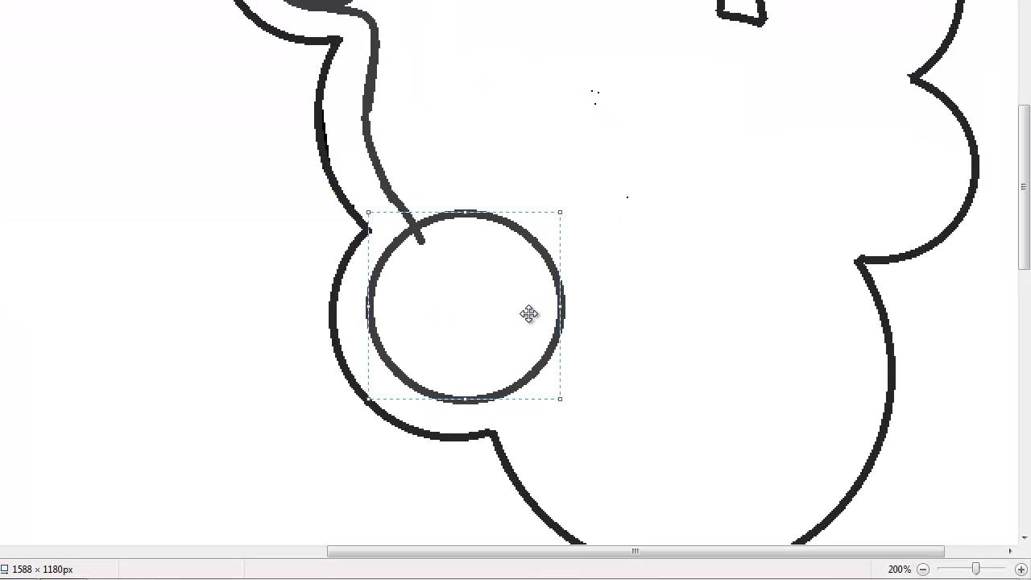
{"action": "left_click", "coordinate": [709, 303]}
{"action": "scroll", "coordinate": [608, 275], "scroll_direction": "down", "scroll_amount": 3}
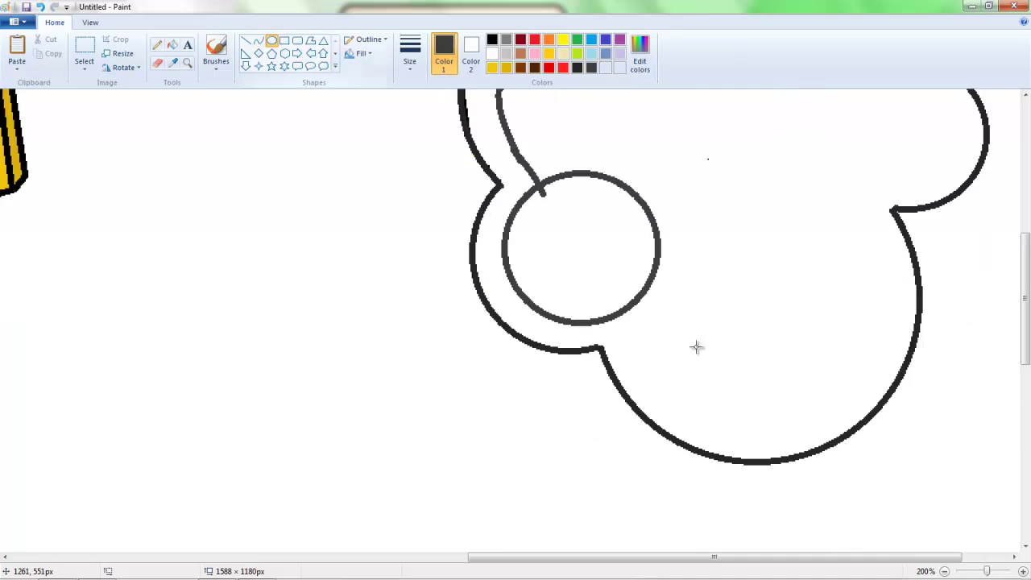
{"action": "left_click_drag", "start_coordinate": [886, 196], "coordinate": [635, 429]}
Draw a smaller dark gray circle in the cloud's middle-right lobe and link it to the bottom circle with a curve
{"action": "scroll", "coordinate": [947, 205], "scroll_direction": "up", "scroll_amount": 3}
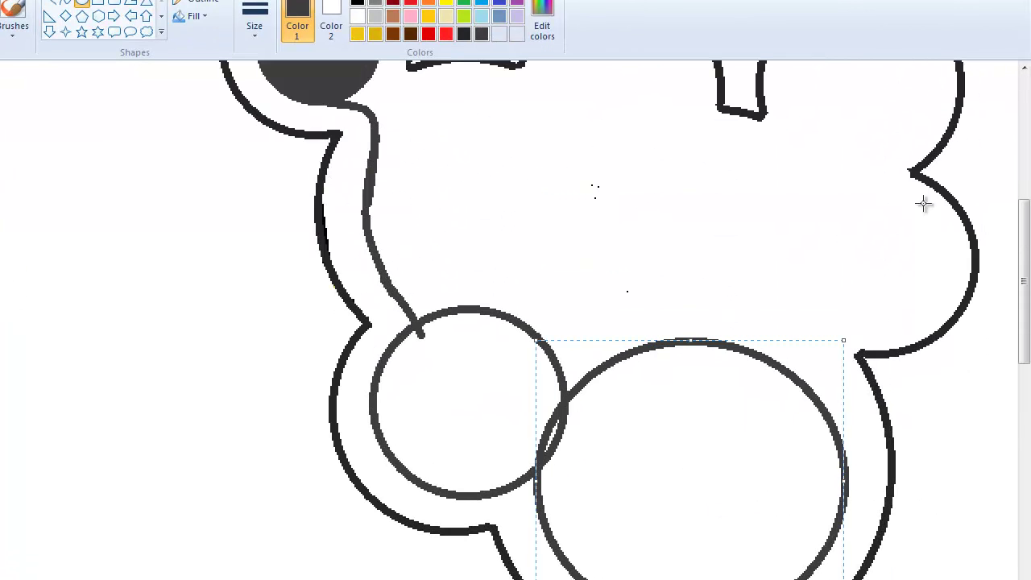
{"action": "left_click_drag", "start_coordinate": [923, 204], "coordinate": [810, 316]}
{"action": "left_click", "coordinate": [682, 253]}
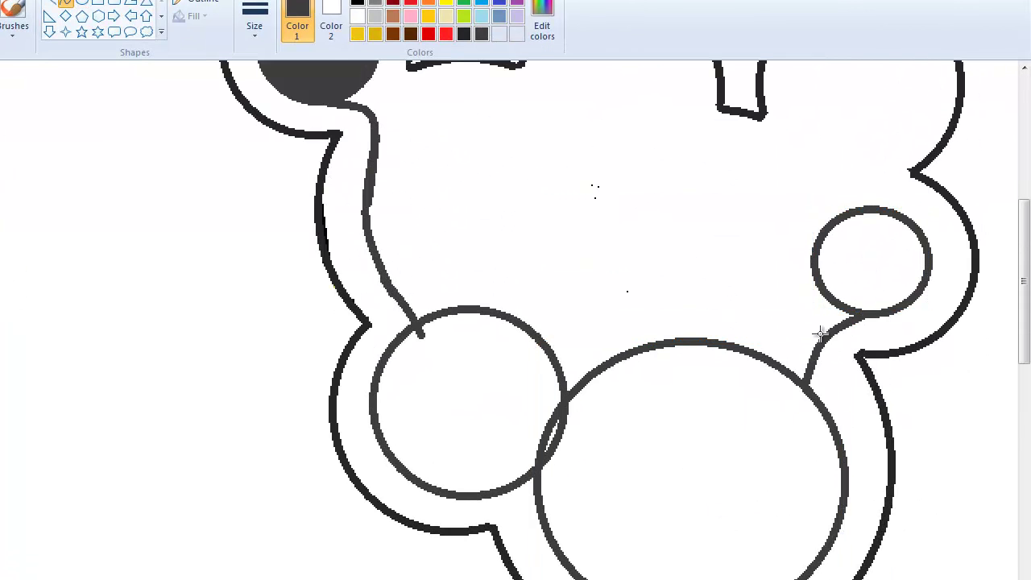
Draw dark gray circles inside the cloud's upper-right and top-middle lobes
{"action": "scroll", "coordinate": [815, 326], "scroll_direction": "up", "scroll_amount": 3}
{"action": "left_click", "coordinate": [81, 4]}
{"action": "left_click_drag", "start_coordinate": [947, 299], "coordinate": [927, 431]}
{"action": "left_click_drag", "start_coordinate": [888, 392], "coordinate": [888, 388]}
{"action": "left_click_drag", "start_coordinate": [685, 315], "coordinate": [539, 456]}
{"action": "left_click_drag", "start_coordinate": [594, 426], "coordinate": [610, 414]}
{"action": "left_click", "coordinate": [535, 272]}
Connect the inner circles along the cloud's right and top edges with dark gray curves, closing the inner outline
{"action": "left_click", "coordinate": [66, 3]}
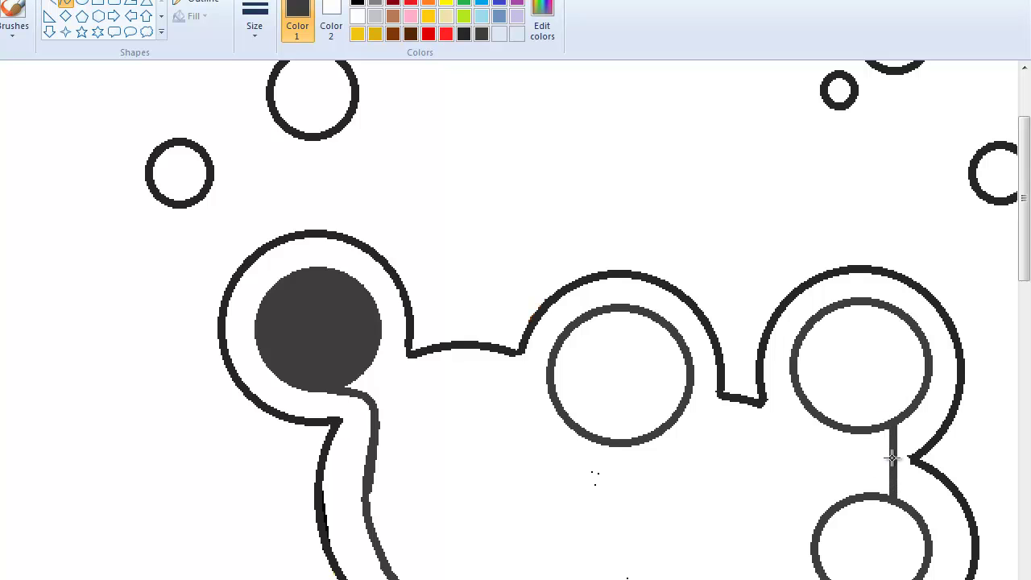
{"action": "left_click_drag", "start_coordinate": [750, 454], "coordinate": [804, 410]}
{"action": "left_click_drag", "start_coordinate": [742, 345], "coordinate": [791, 407]}
{"action": "scroll", "coordinate": [179, 101], "scroll_direction": "down", "scroll_amount": 3}
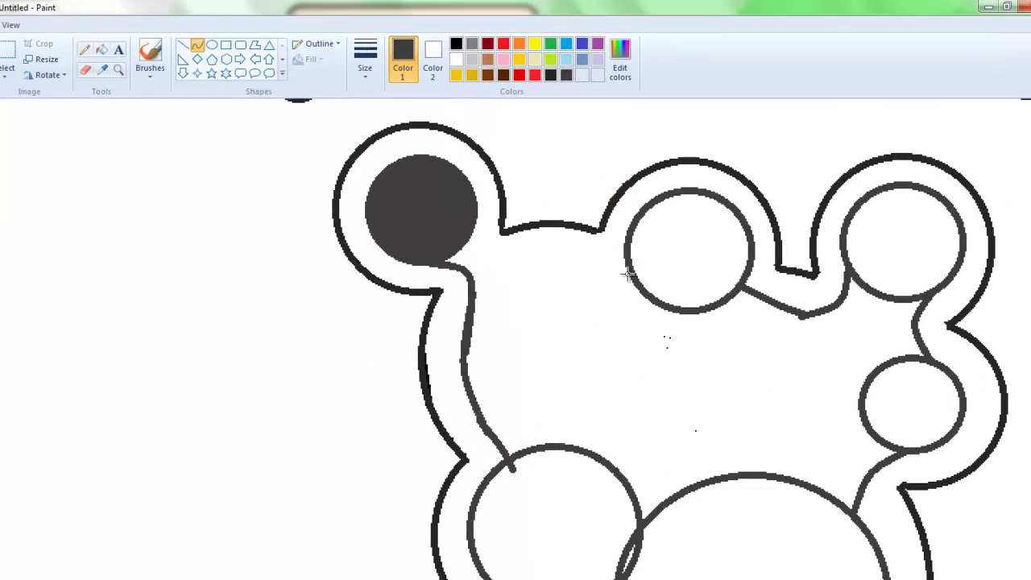
{"action": "left_click_drag", "start_coordinate": [642, 258], "coordinate": [513, 248]}
{"action": "left_click_drag", "start_coordinate": [535, 315], "coordinate": [459, 302]}
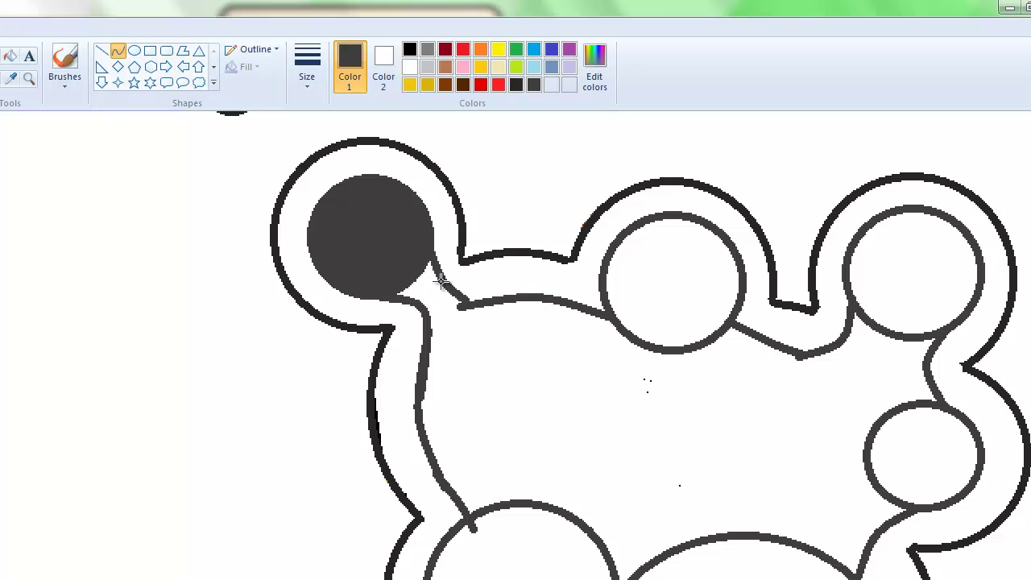
Fill the interior of the inner cloud shape, including its circles, with dark gray
{"action": "left_click", "coordinate": [10, 54]}
{"action": "scroll", "coordinate": [563, 381], "scroll_direction": "down", "scroll_amount": 3}
{"action": "left_click", "coordinate": [563, 381]}
{"action": "left_click", "coordinate": [513, 458]}
{"action": "left_click", "coordinate": [614, 465]}
{"action": "left_click", "coordinate": [891, 320]}
{"action": "left_click", "coordinate": [930, 143]}
Draw a smaller dark gray circle inside each of the small bubbles above the cloud
{"action": "mouse_move", "coordinate": [1030, 401]}
{"action": "left_mouse_down"}
{"action": "mouse_move", "coordinate": [1030, 479]}
{"action": "mouse_move", "coordinate": [1027, 157]}
{"action": "left_mouse_up"}
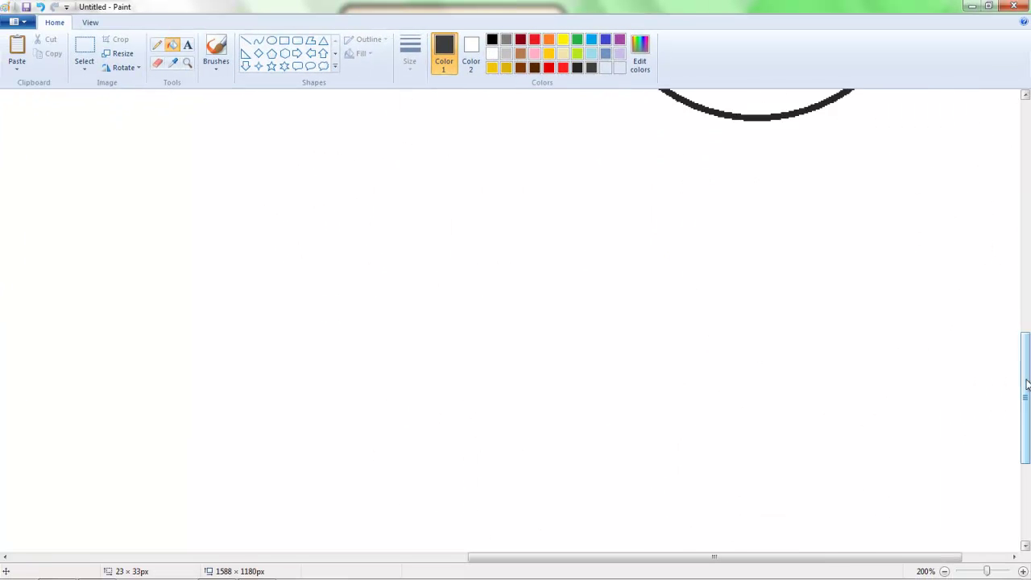
{"action": "left_click", "coordinate": [272, 41]}
{"action": "left_click_drag", "start_coordinate": [435, 187], "coordinate": [478, 230]}
{"action": "left_click_drag", "start_coordinate": [340, 253], "coordinate": [364, 276]}
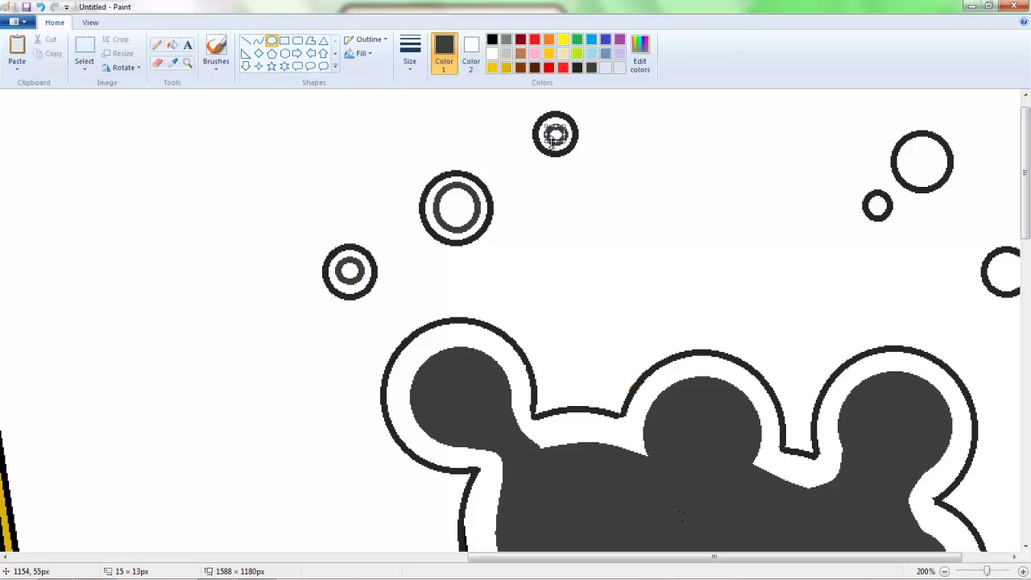
{"action": "scroll", "coordinate": [816, 138], "scroll_direction": "right", "scroll_amount": 3}
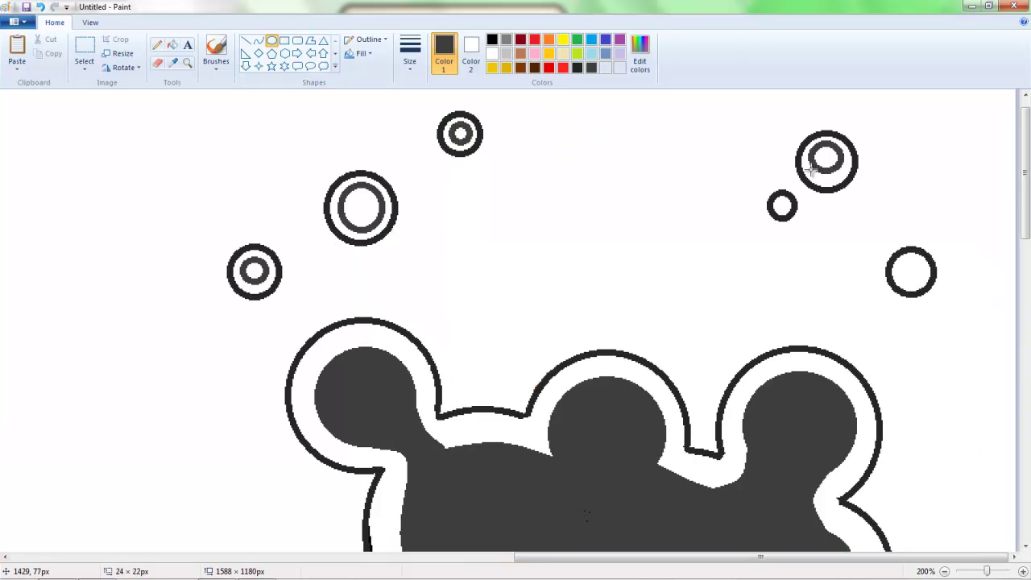
{"action": "left_click", "coordinate": [997, 280]}
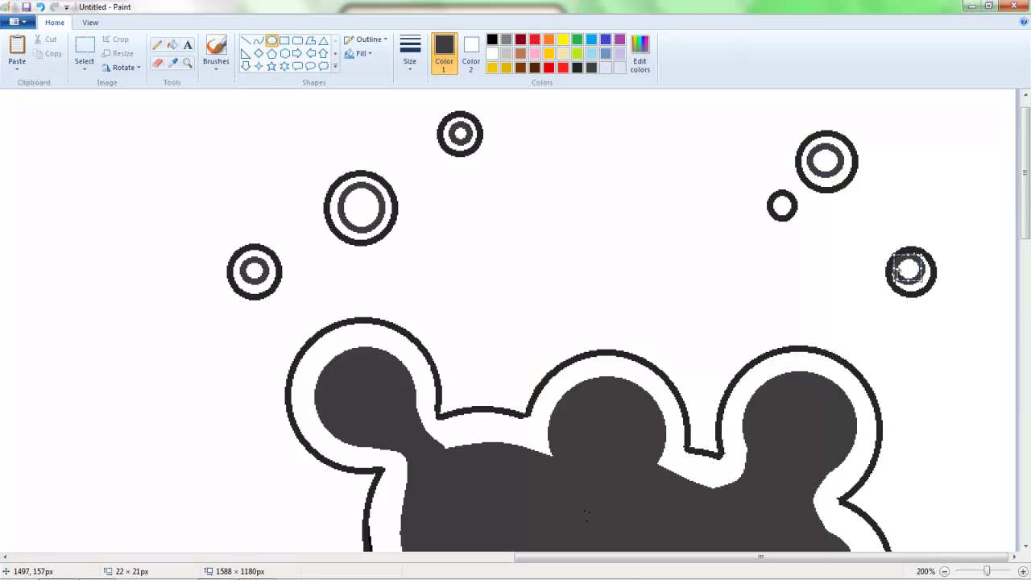
{"action": "left_click", "coordinate": [187, 65]}
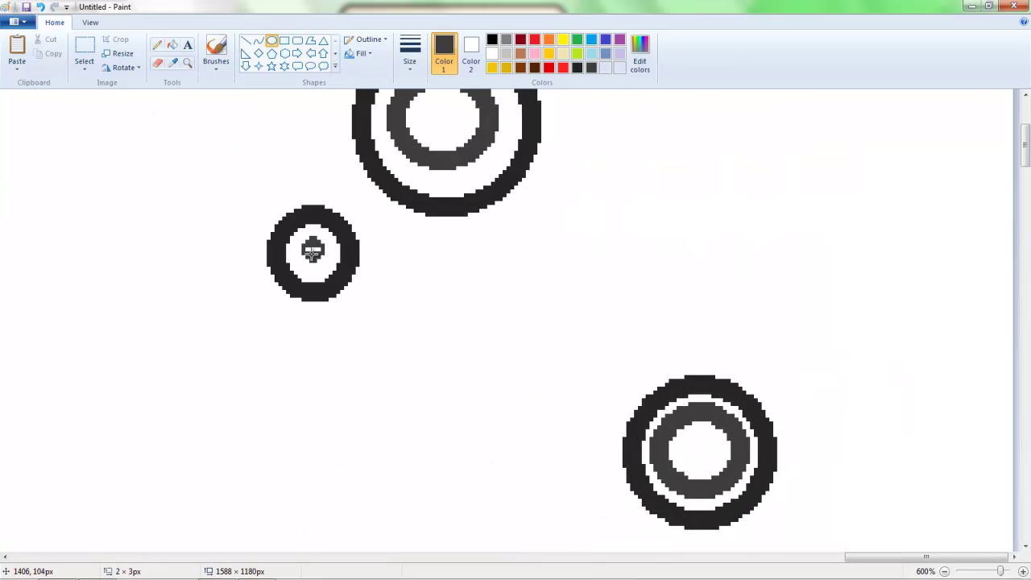
Fill the inner circles of the small bubbles with dark gray
{"action": "left_click", "coordinate": [187, 62]}
{"action": "key", "text": "ctrl+Page_Down"}
{"action": "scroll", "coordinate": [717, 490], "scroll_direction": "left", "scroll_amount": 5}
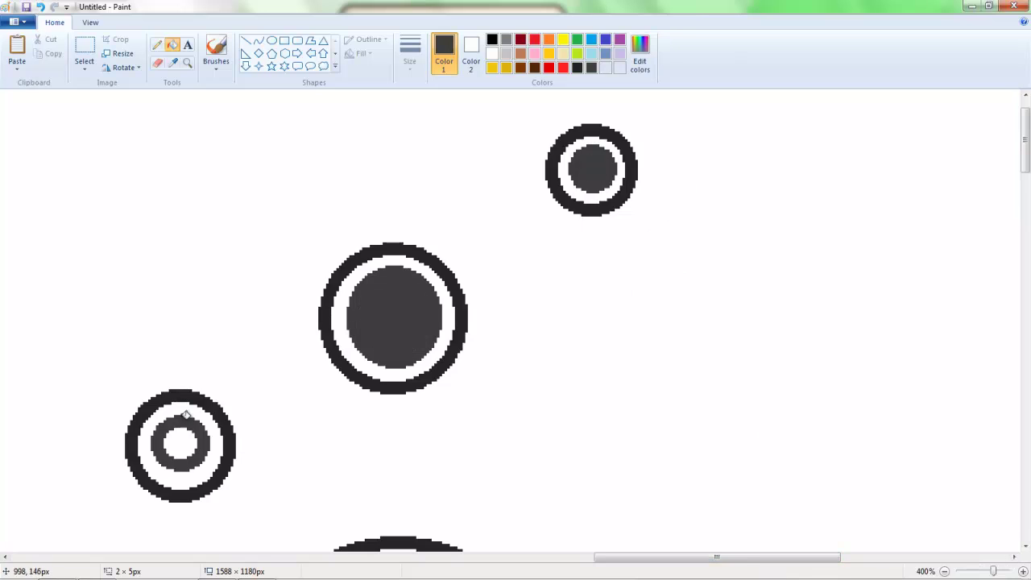
{"action": "left_click", "coordinate": [187, 63]}
{"action": "right_click", "coordinate": [180, 443]}
Define another near-black custom color as the drawing color
{"action": "left_click", "coordinate": [640, 53]}
{"action": "left_click", "coordinate": [442, 382]}
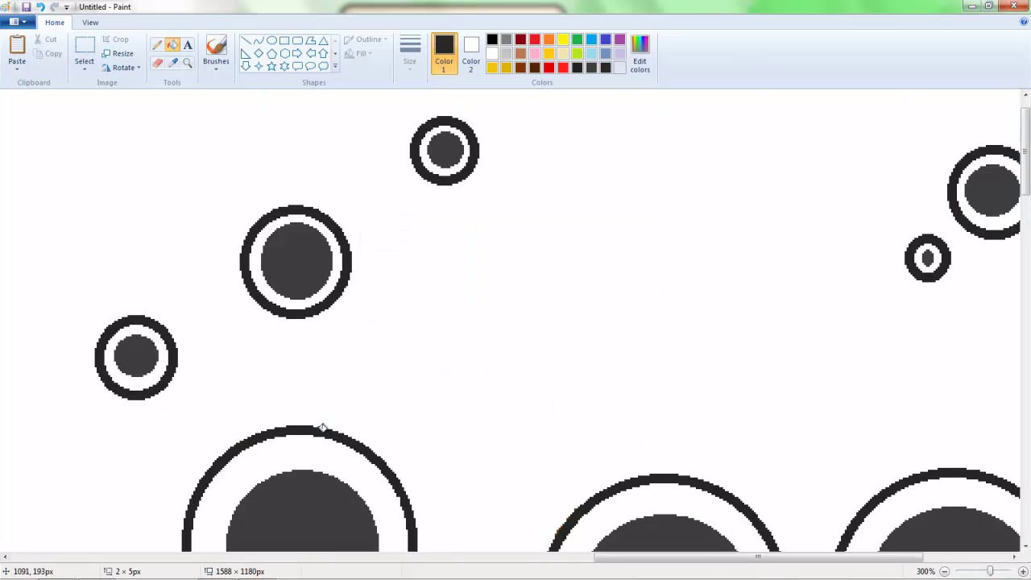
Fill the outer rings of the smoke cloud and all the small bubbles above it with the near-black color
{"action": "scroll", "coordinate": [172, 46], "scroll_direction": "down", "scroll_amount": 3}
{"action": "key", "text": "ctrl+Page_Down"}
{"action": "key", "text": "ctrl+Page_Down"}
{"action": "key", "text": "ctrl+Page_Up"}
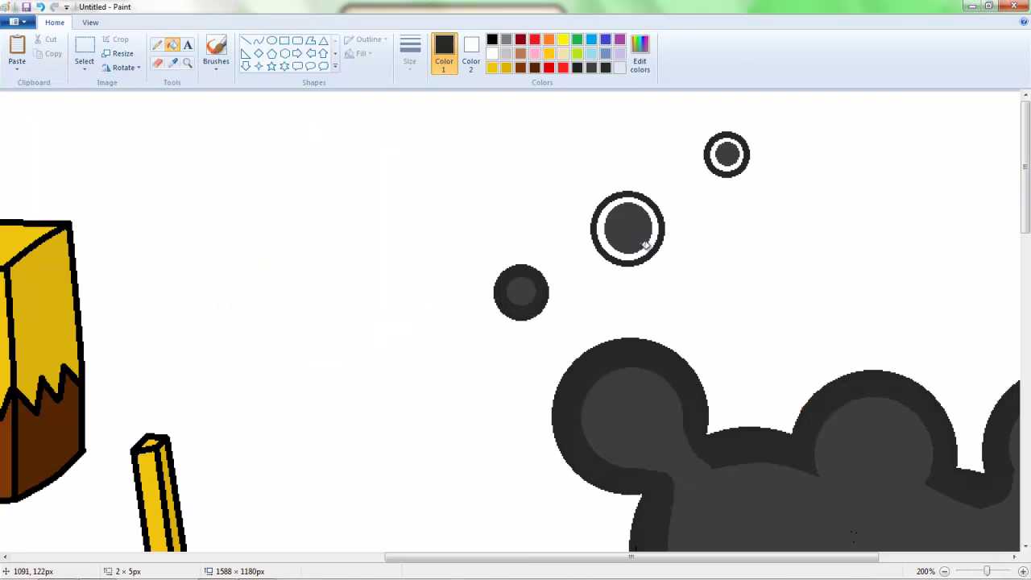
{"action": "left_click", "coordinate": [727, 155]}
{"action": "scroll", "coordinate": [871, 365], "scroll_direction": "right", "scroll_amount": 5}
{"action": "left_click", "coordinate": [909, 292]}
{"action": "left_click", "coordinate": [826, 182]}
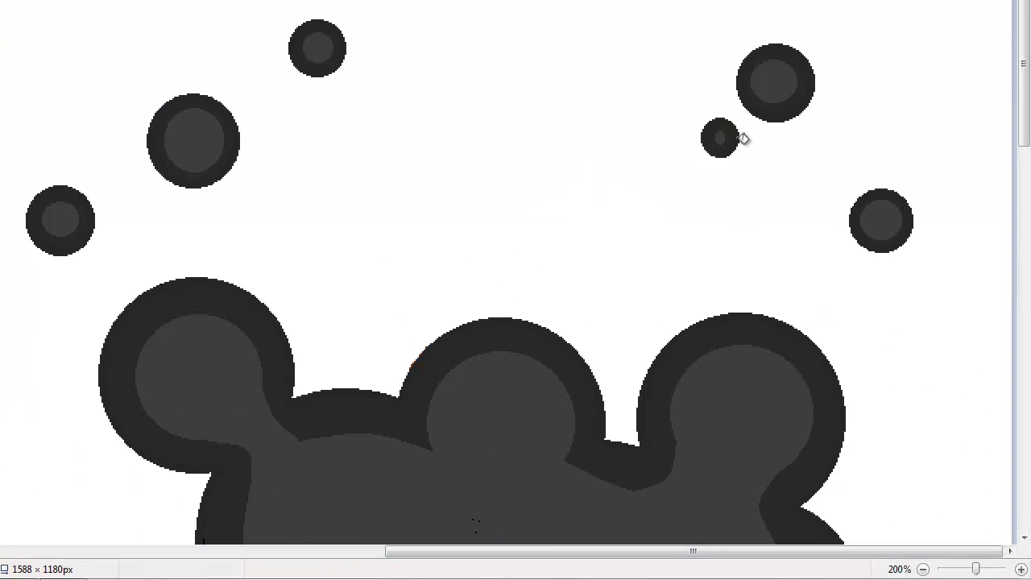
{"action": "left_click", "coordinate": [780, 225]}
Move the Blaze's head and rods onto the smoke cloud, centering the head over its upper part, and set the drawing color to black
{"action": "key", "text": "ctrl+Page_Down"}
{"action": "left_click", "coordinate": [0, 0]}
{"action": "left_click_drag", "start_coordinate": [0, 5], "coordinate": [364, 465]}
{"action": "mouse_move", "coordinate": [236, 375]}
{"action": "left_mouse_down"}
{"action": "mouse_move", "coordinate": [830, 335]}
{"action": "mouse_move", "coordinate": [821, 338]}
{"action": "left_mouse_up"}
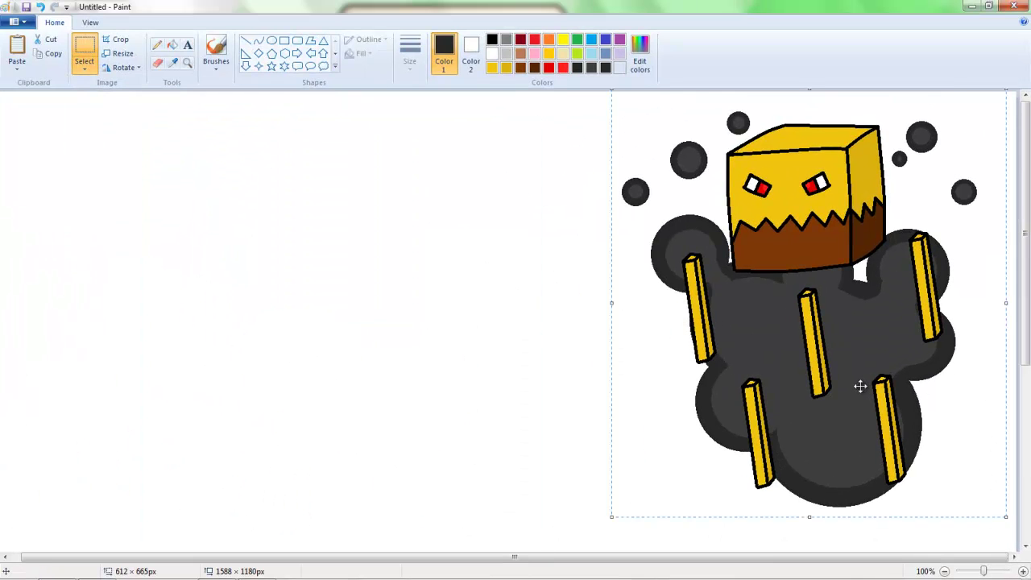
{"action": "left_click", "coordinate": [639, 60]}
{"action": "left_click", "coordinate": [442, 382]}
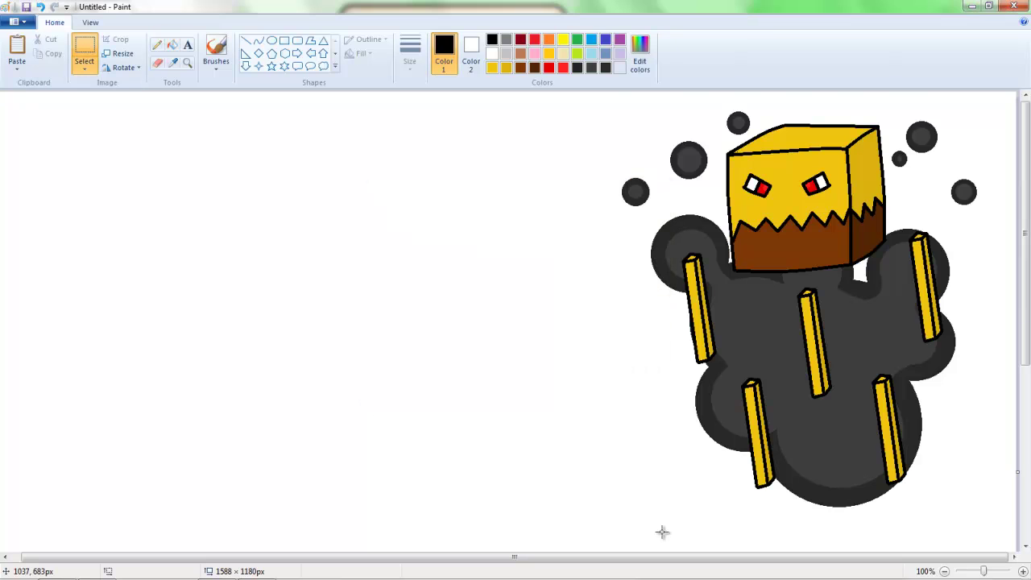
Select the combined Blaze and smoke drawing, including the bubbles, and move it to the middle of the canvas
{"action": "left_click_drag", "start_coordinate": [602, 93], "coordinate": [1017, 534]}
{"action": "left_click_drag", "start_coordinate": [870, 451], "coordinate": [566, 456]}
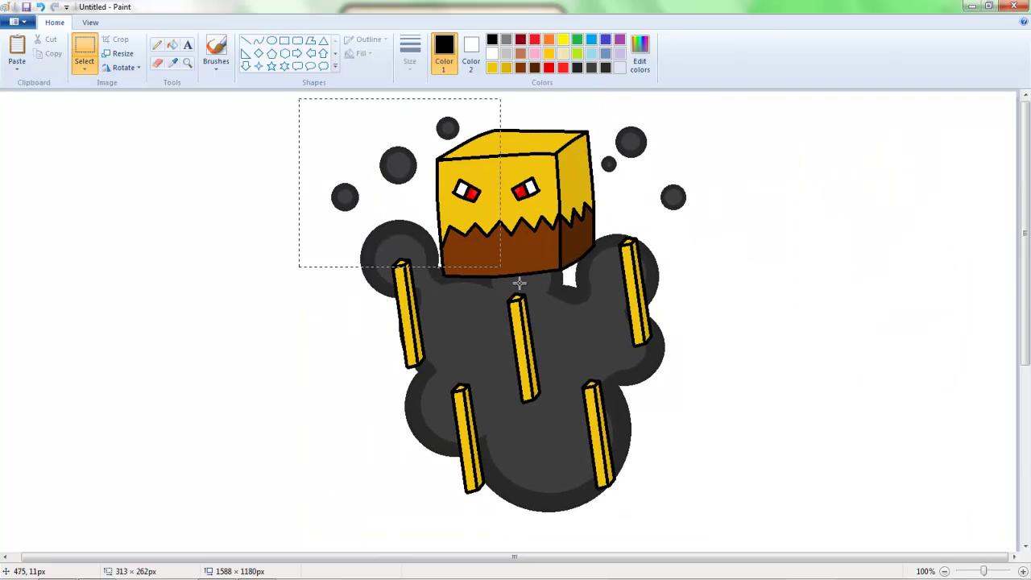
{"action": "left_click_drag", "start_coordinate": [767, 540], "coordinate": [767, 539]}
{"action": "key", "text": "alt+f"}
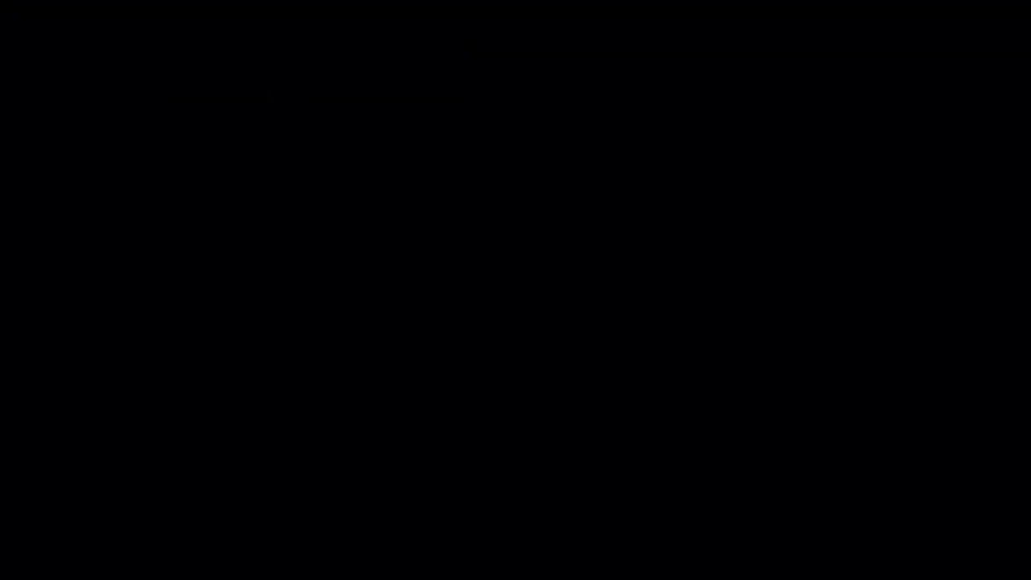